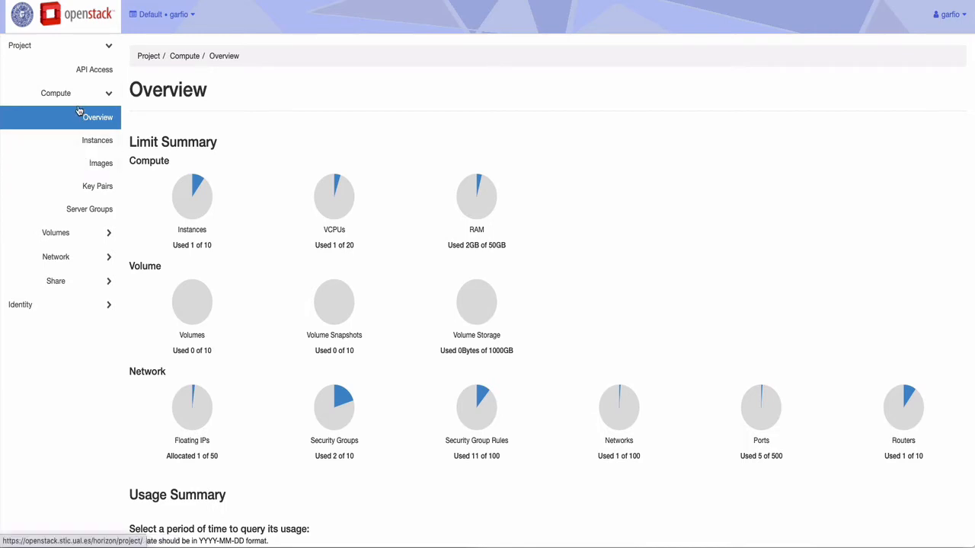
Start a new compute instance named ubuntu-idrsa in the nova availability zone.
left_click(97, 140)
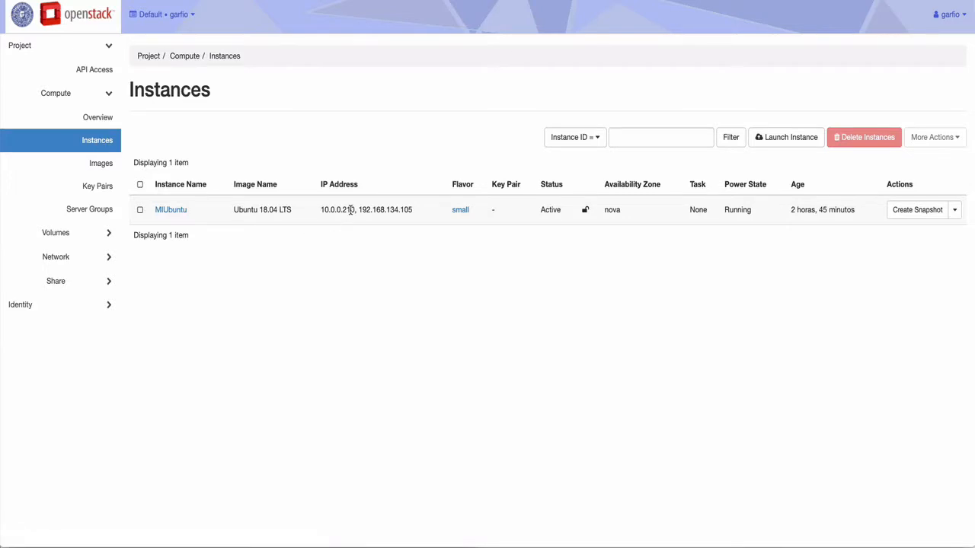
left_click(788, 140)
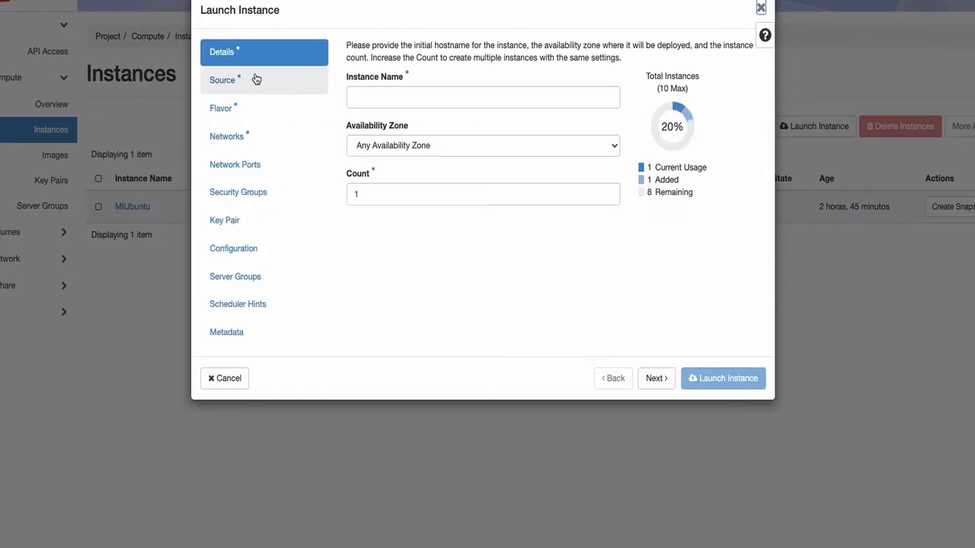
left_click(360, 89)
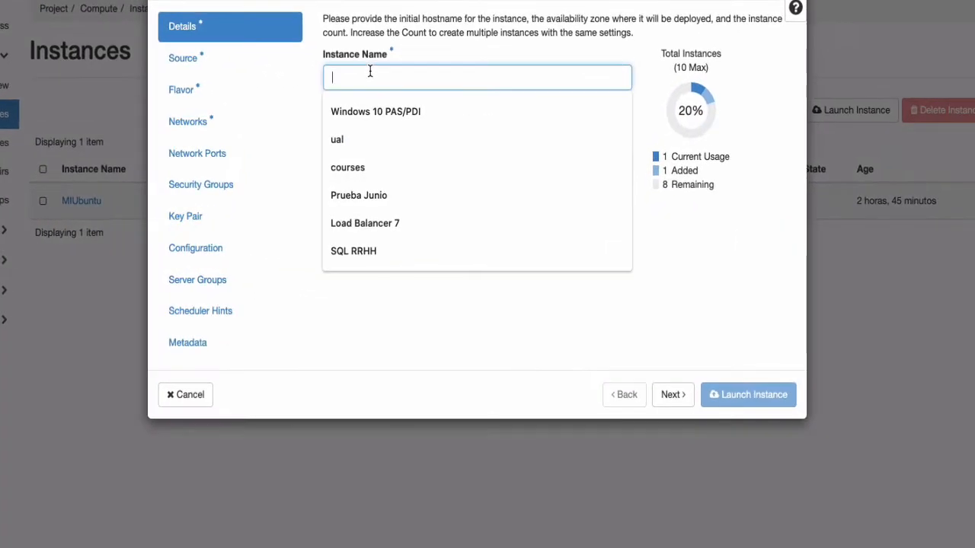
type("ubuntu-id")
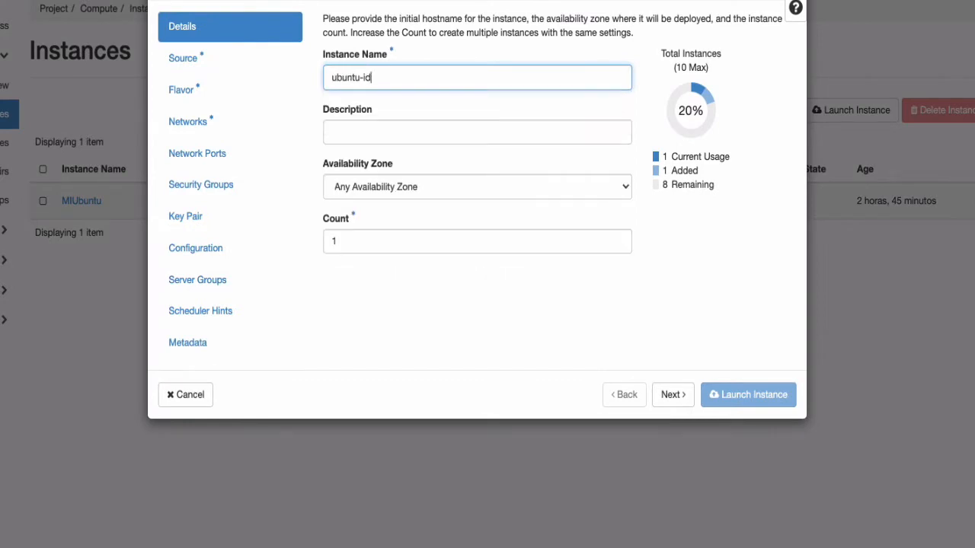
type("rsa")
left_click(386, 128)
left_click(442, 191)
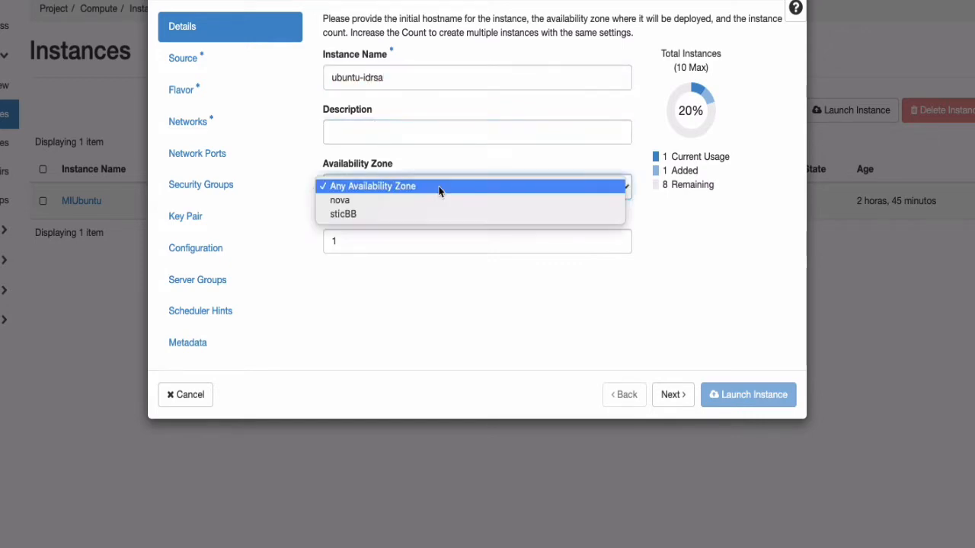
left_click(400, 201)
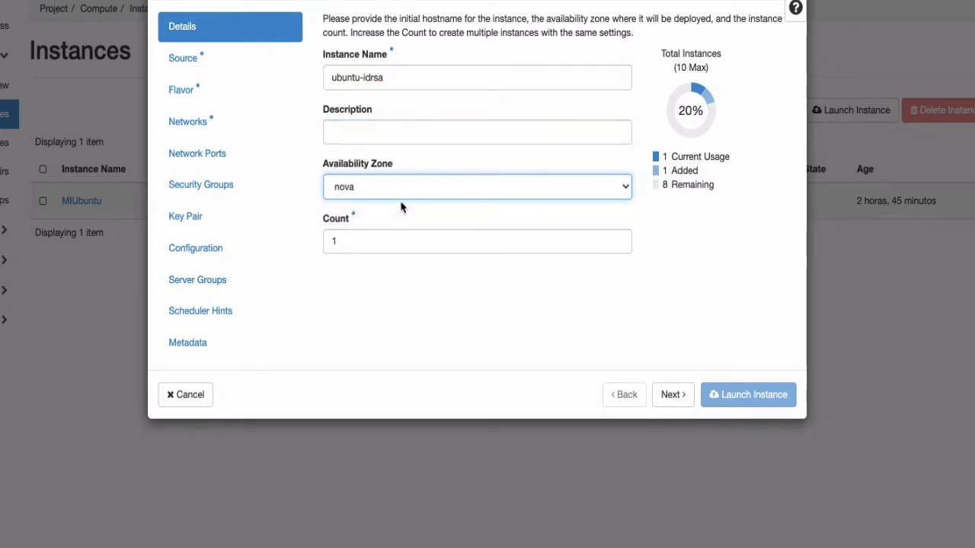
Choose Ubuntu 18.04 LTS as the boot image and small as the flavor for ubuntu-idrsa.
left_click(671, 400)
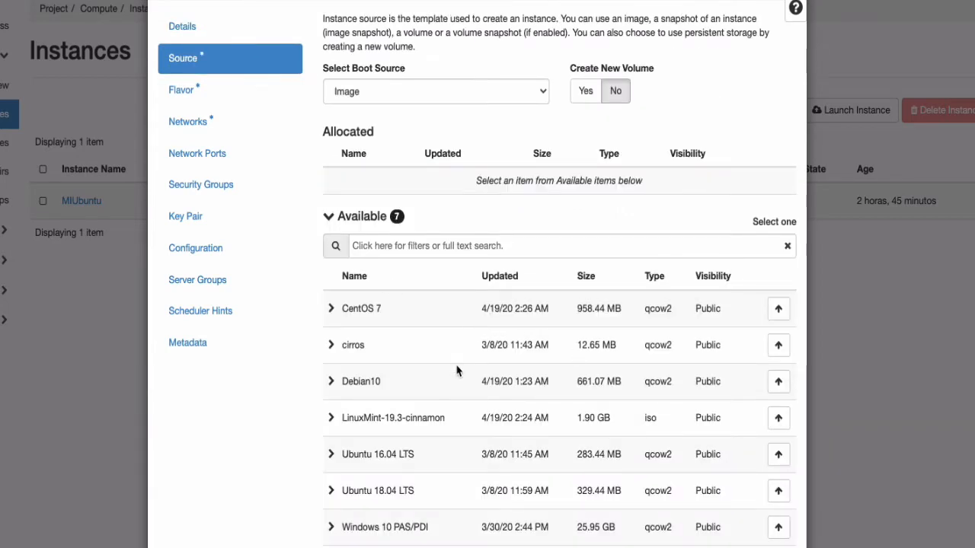
left_click(778, 493)
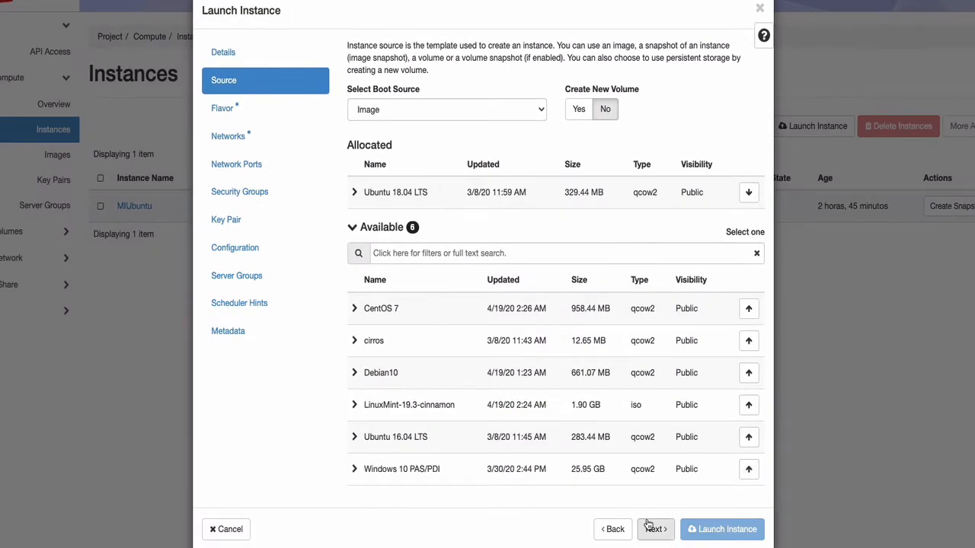
left_click(654, 532)
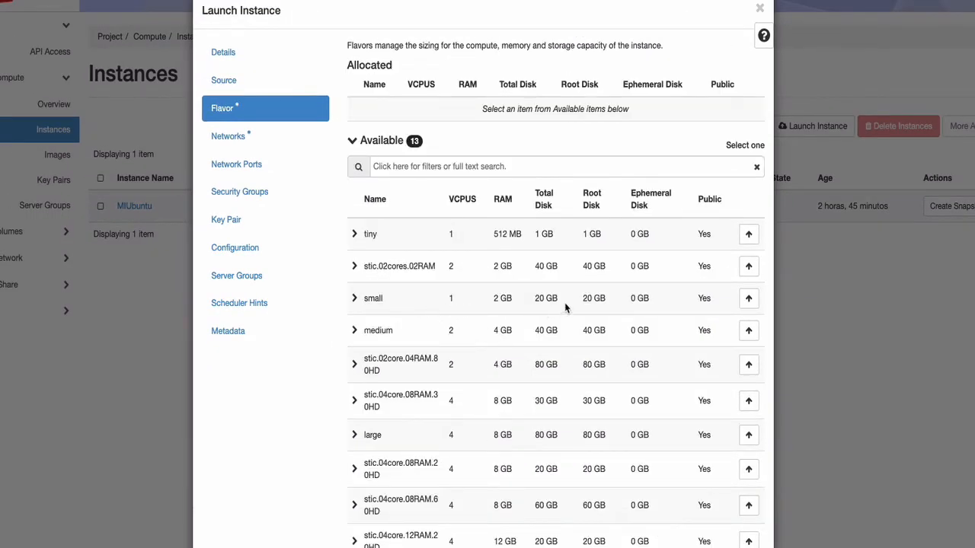
left_click(748, 298)
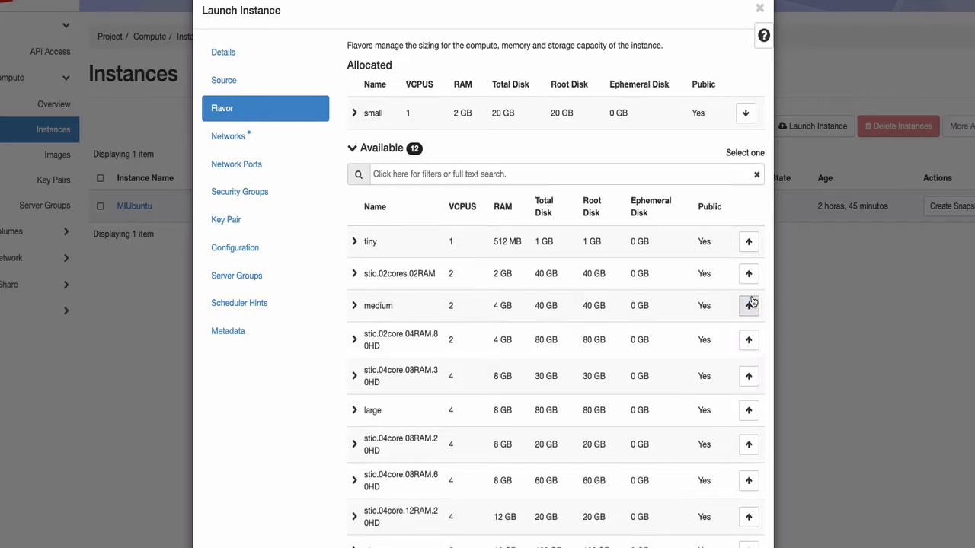
Allocate the garfio-net network to the ubuntu-idrsa instance.
scroll(577, 342, "down", 3)
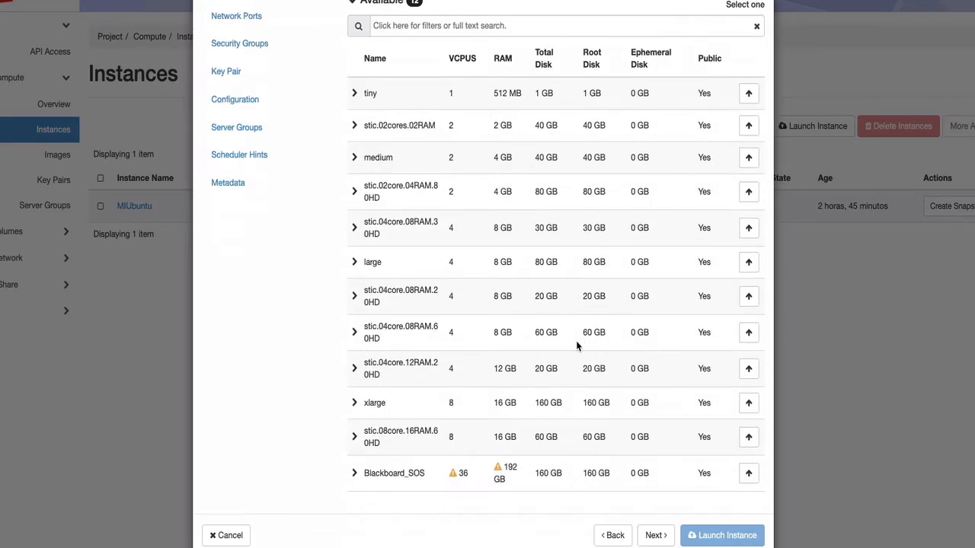
left_click(653, 537)
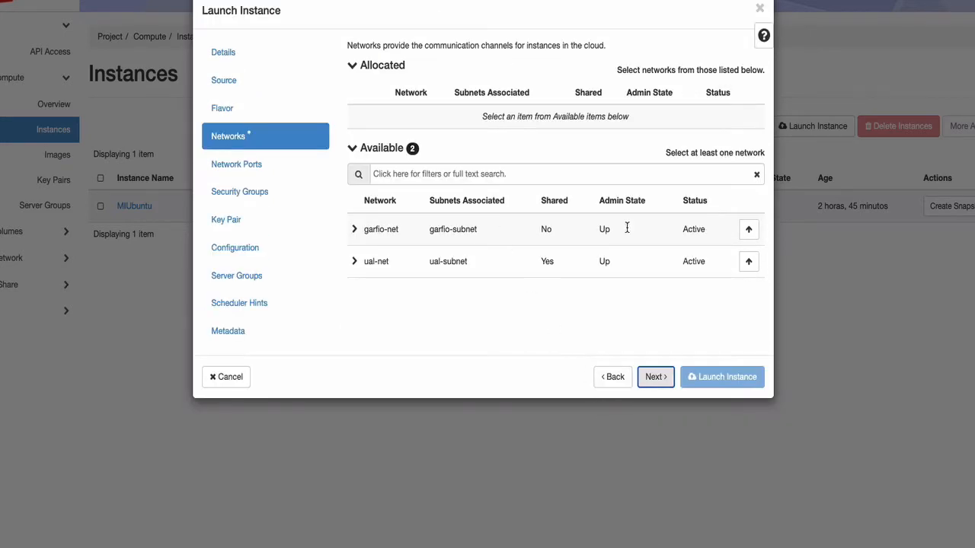
left_click(749, 229)
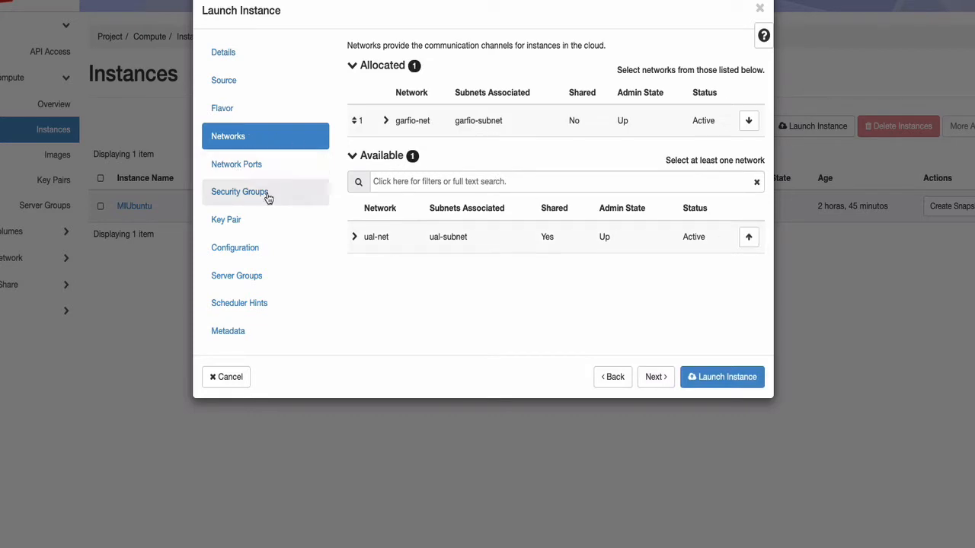
Keep the default ports and security group, assign the garfio key pair, and launch the ubuntu-idrsa instance.
left_click(660, 378)
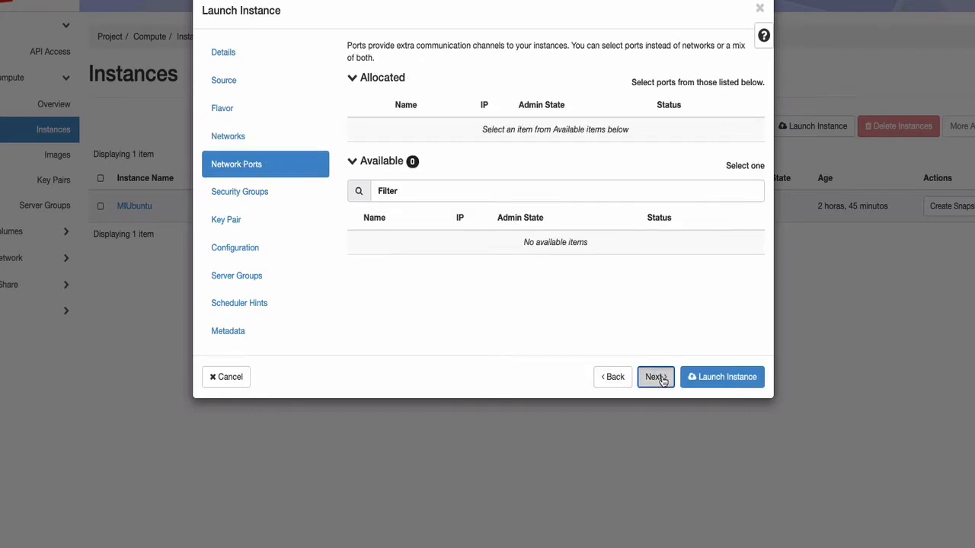
left_click(656, 377)
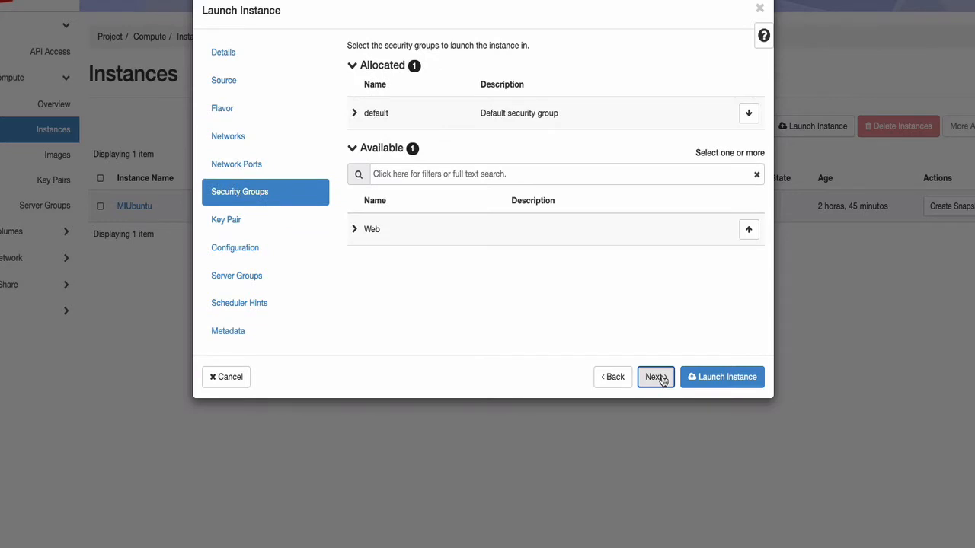
left_click(656, 377)
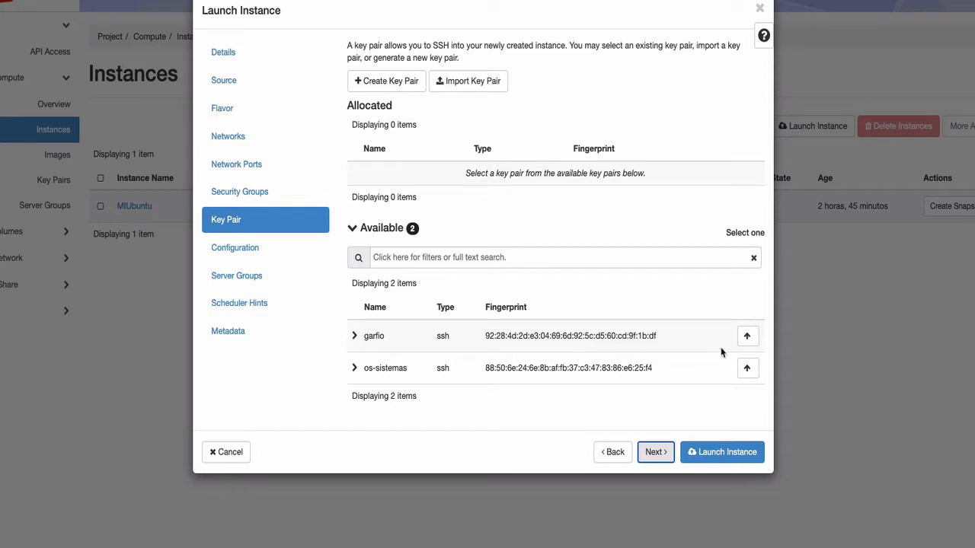
left_click(748, 336)
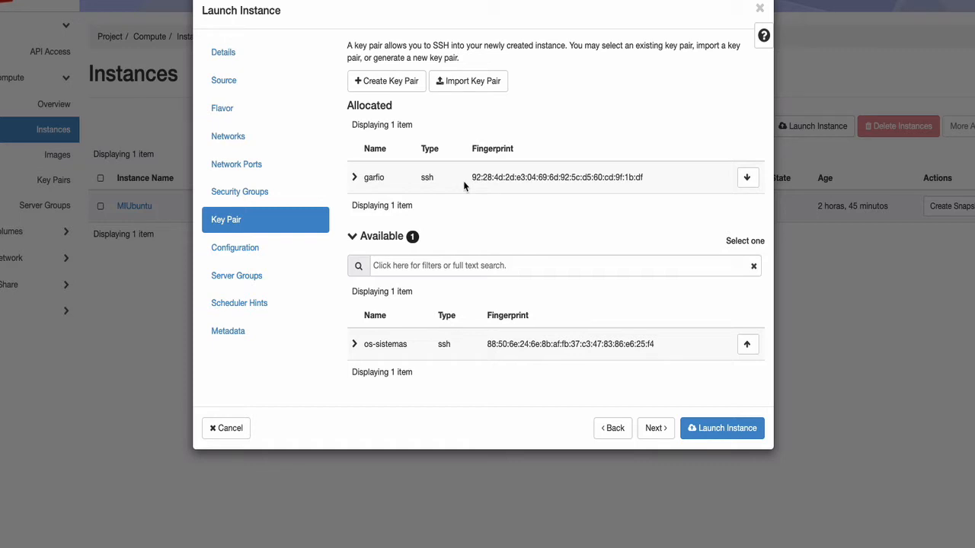
left_click(655, 431)
left_click(720, 431)
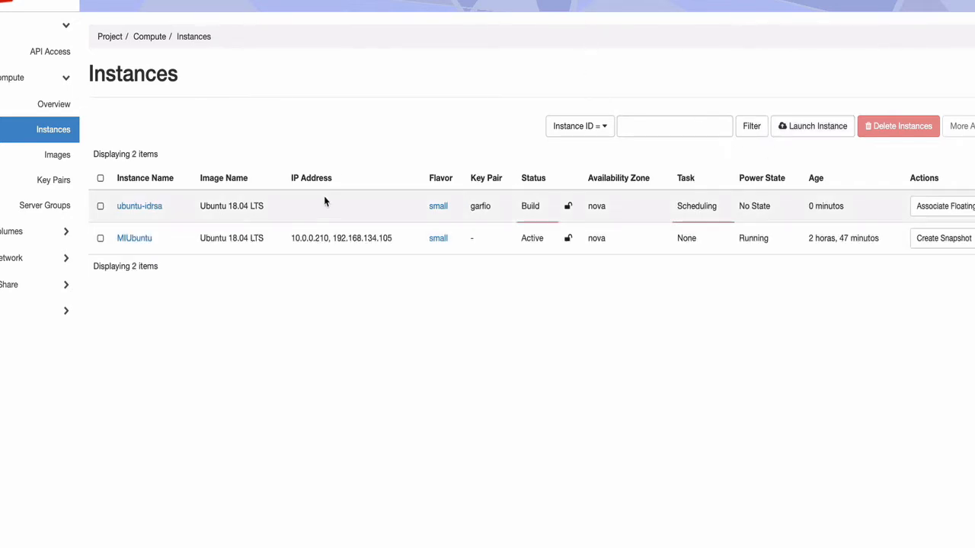
Start a second instance named ubuntu-os-sistemas in the nova availability zone.
left_click(807, 127)
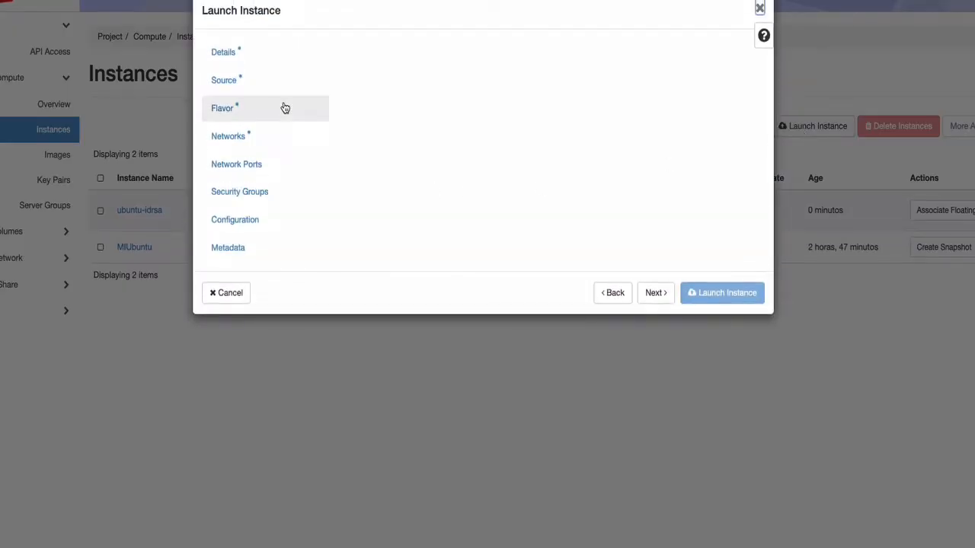
left_click(403, 97)
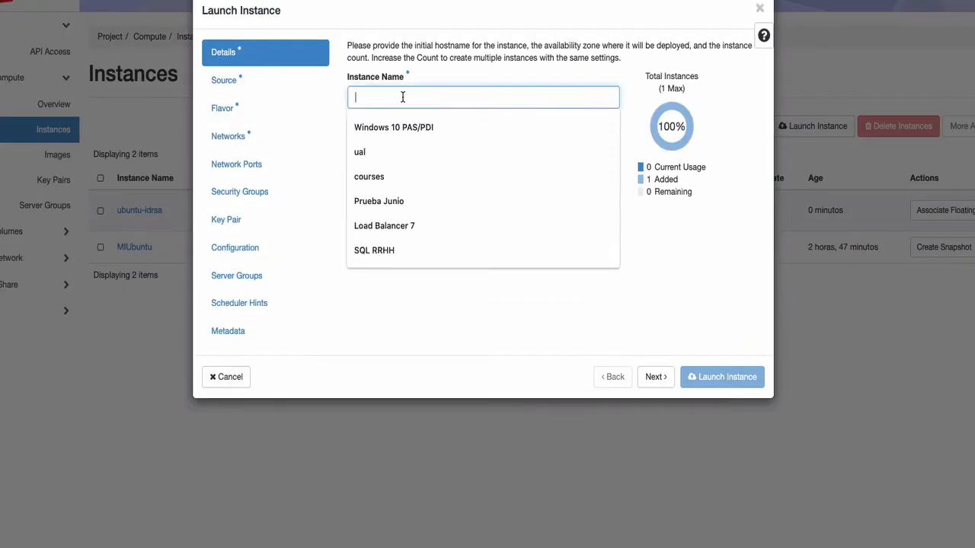
type("ubun")
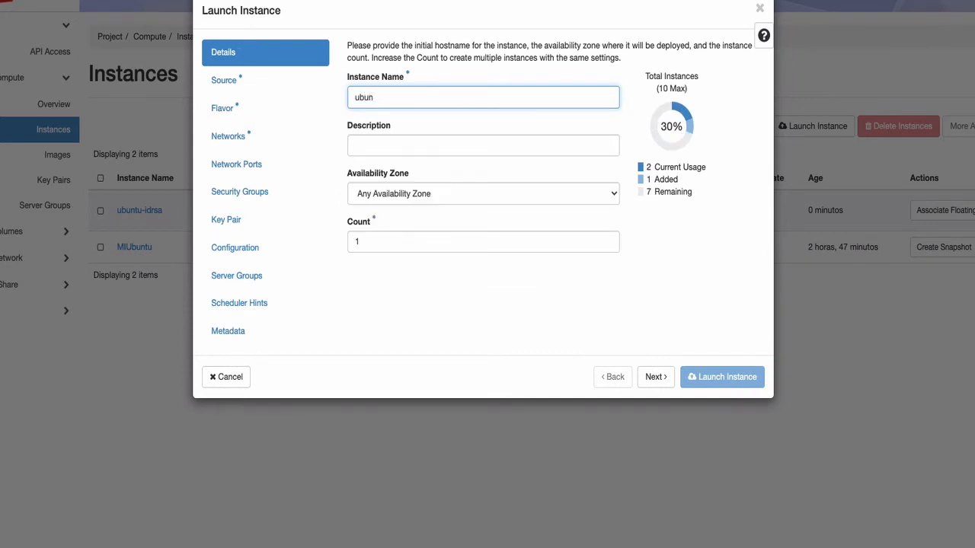
type("rtu-os-sitemas")
key("BackSpace")
key("BackSpace")
key("BackSpace")
key("BackSpace")
key("BackSpace")
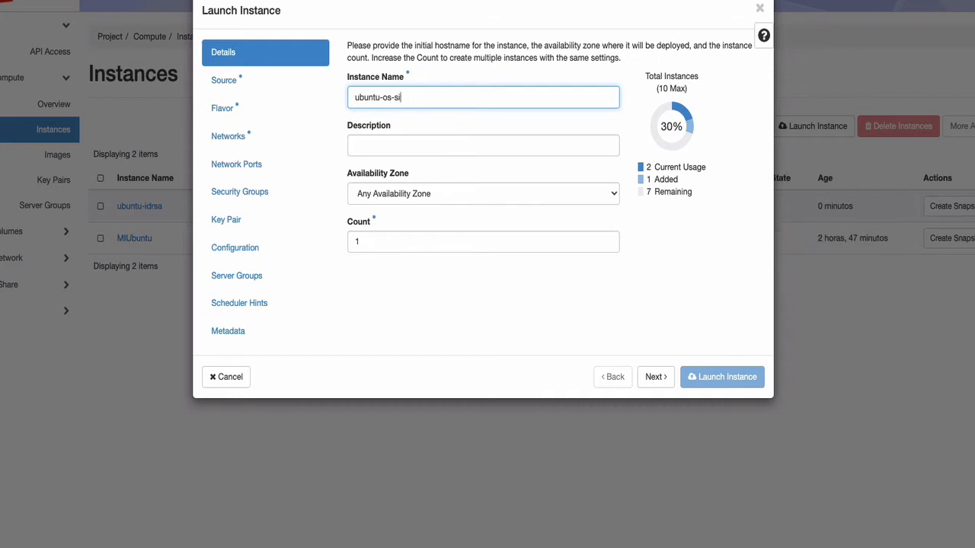
type("stemas")
left_click(391, 195)
left_click(385, 206)
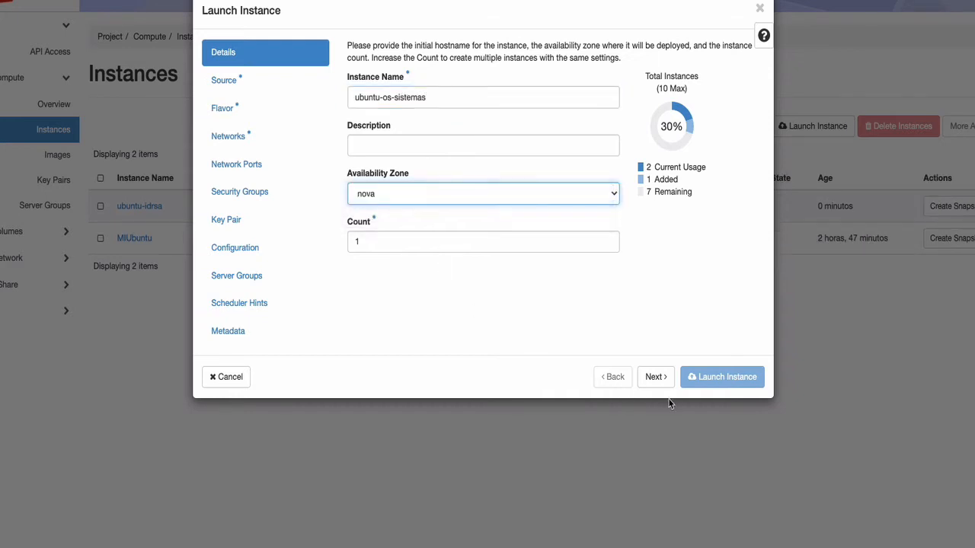
Choose Ubuntu 18.04 LTS as the boot image and small as the flavor for ubuntu-os-sistemas.
left_click(656, 376)
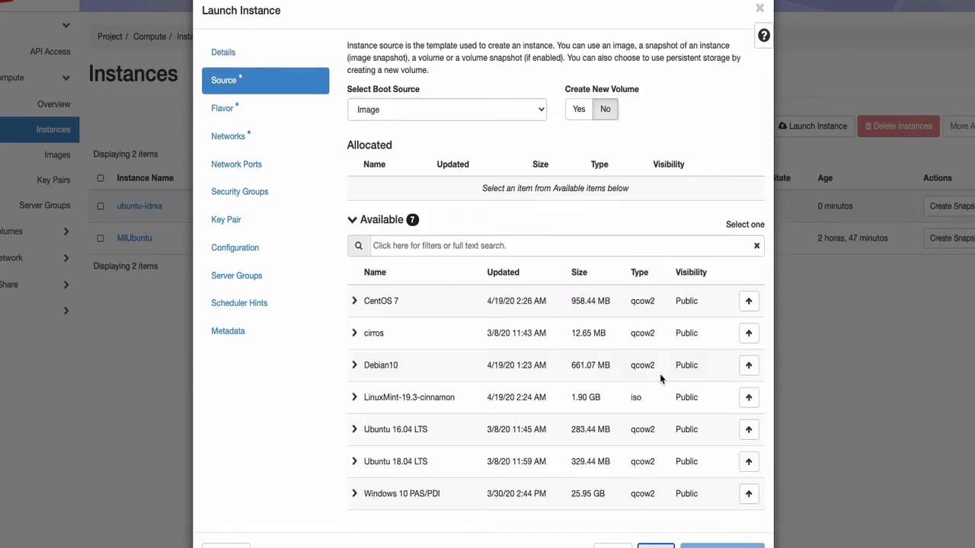
left_click(747, 462)
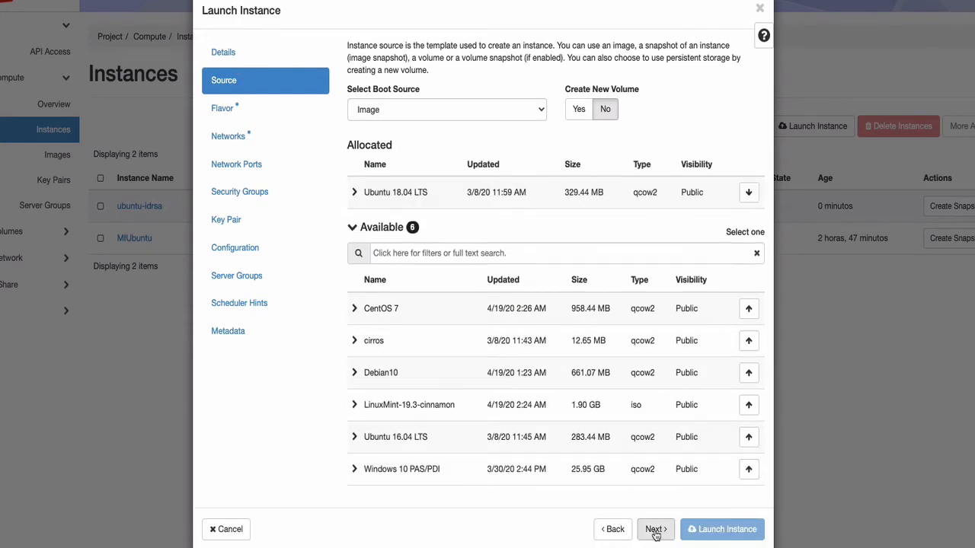
left_click(655, 533)
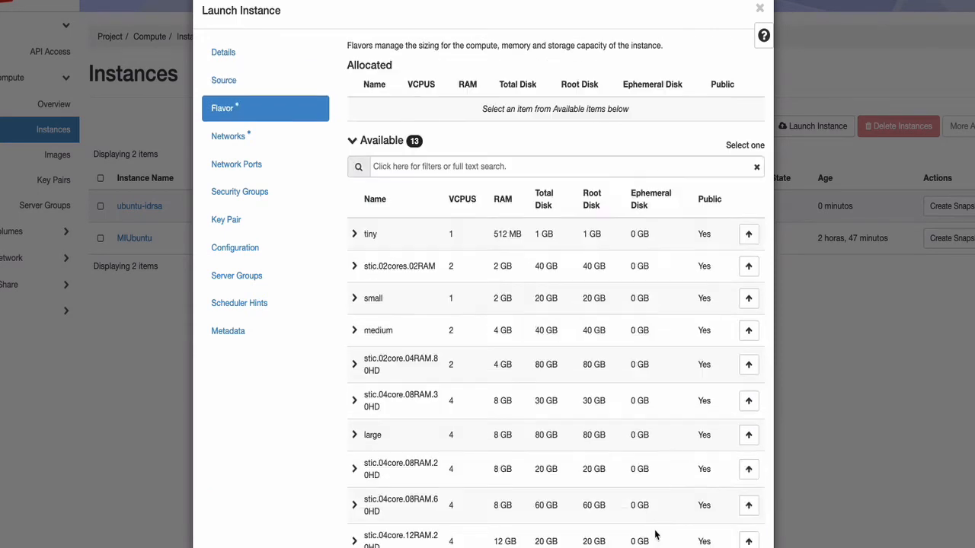
left_click(749, 299)
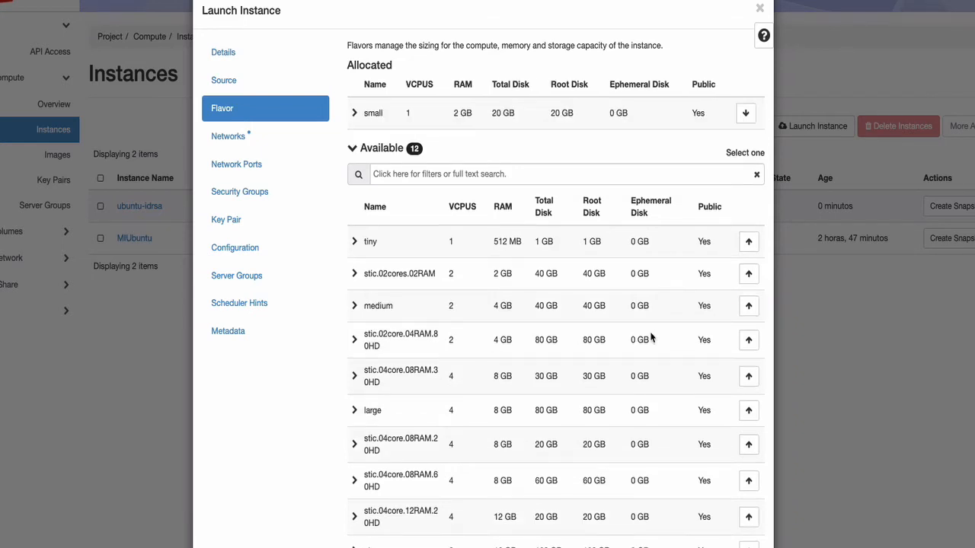
Allocate the garfio-net network to the ubuntu-os-sistemas instance.
scroll(648, 337, "down", 3)
left_click(653, 536)
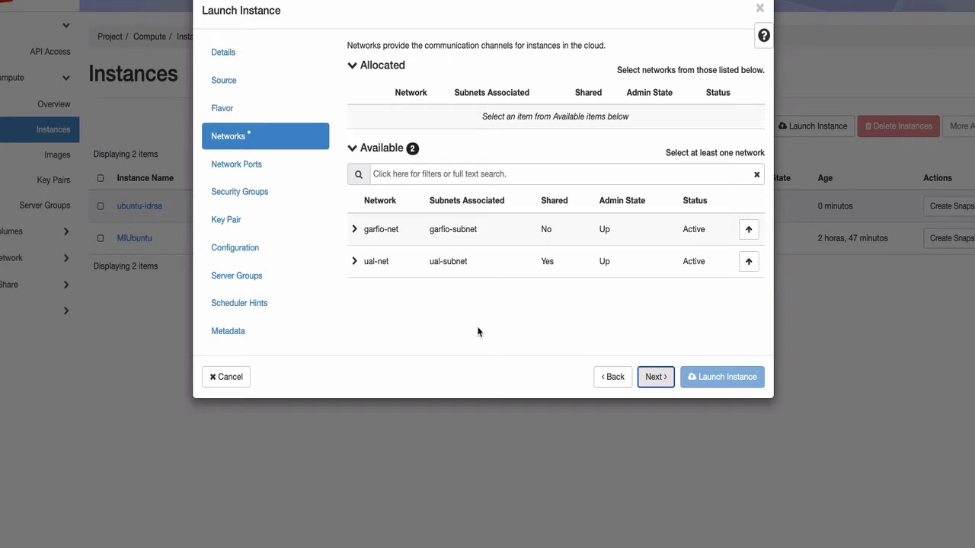
left_click(749, 229)
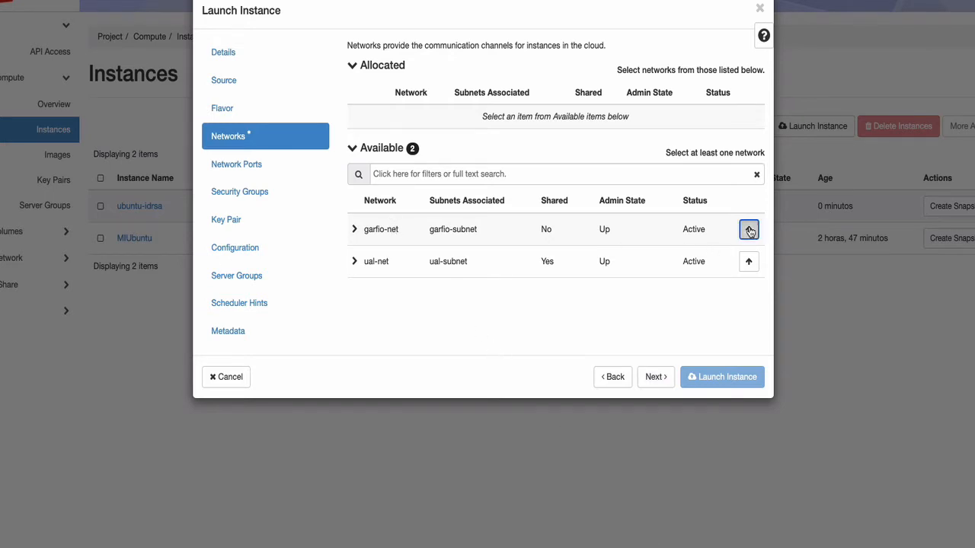
Keep the default ports and security group, assign the os-sistemas key pair, and launch the ubuntu-os-sistemas instance.
left_click(654, 378)
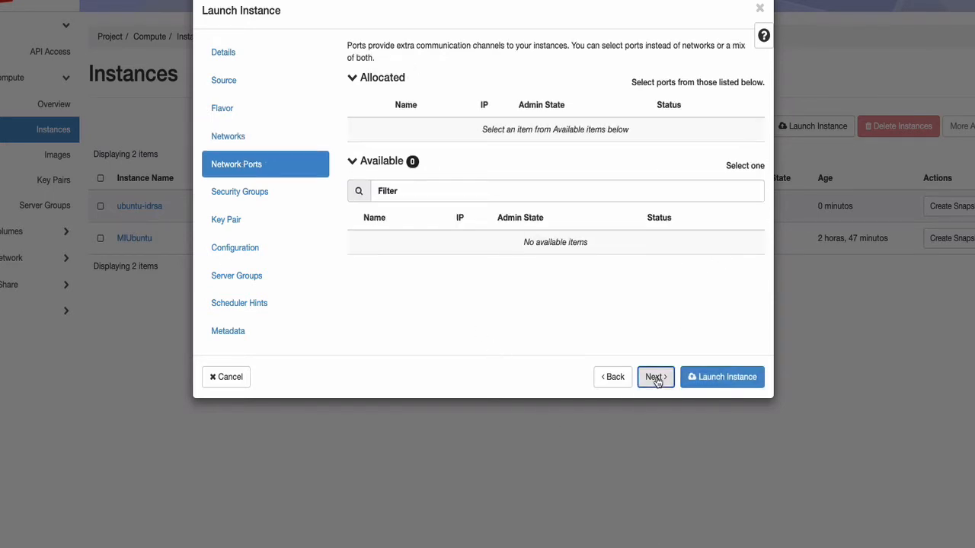
left_click(655, 378)
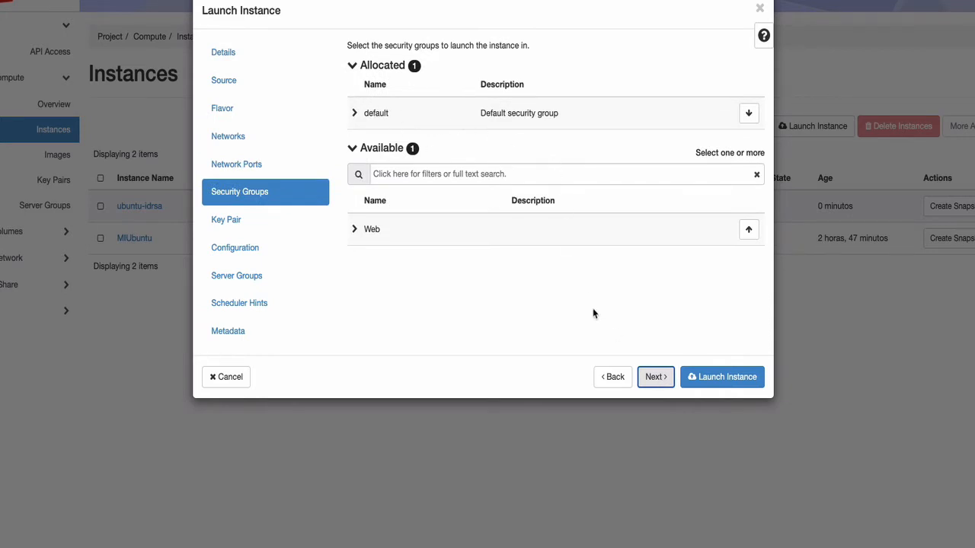
left_click(654, 377)
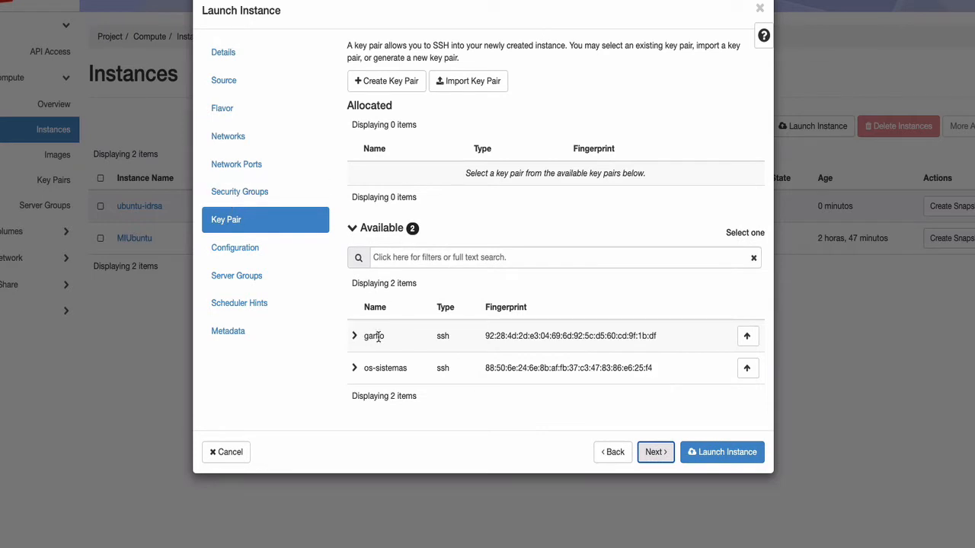
left_click(747, 370)
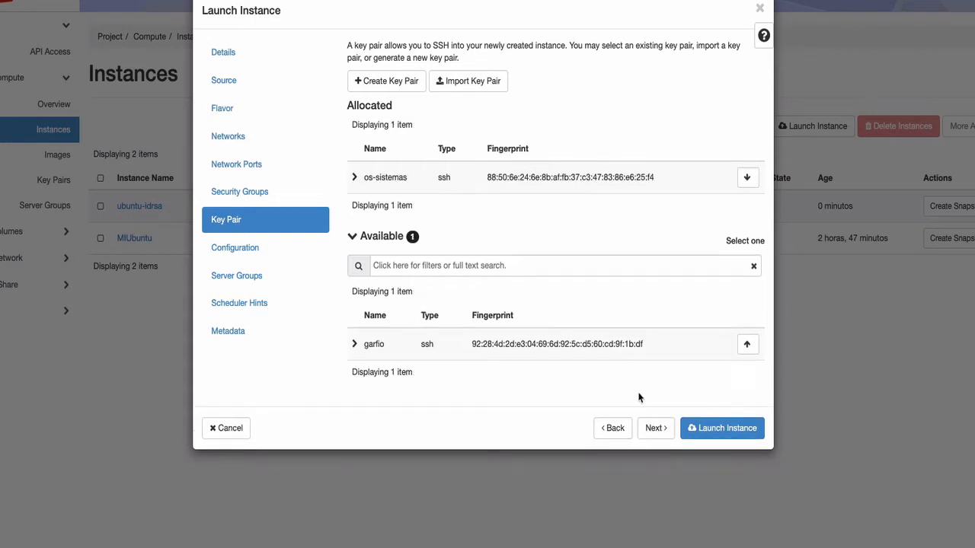
left_click(713, 433)
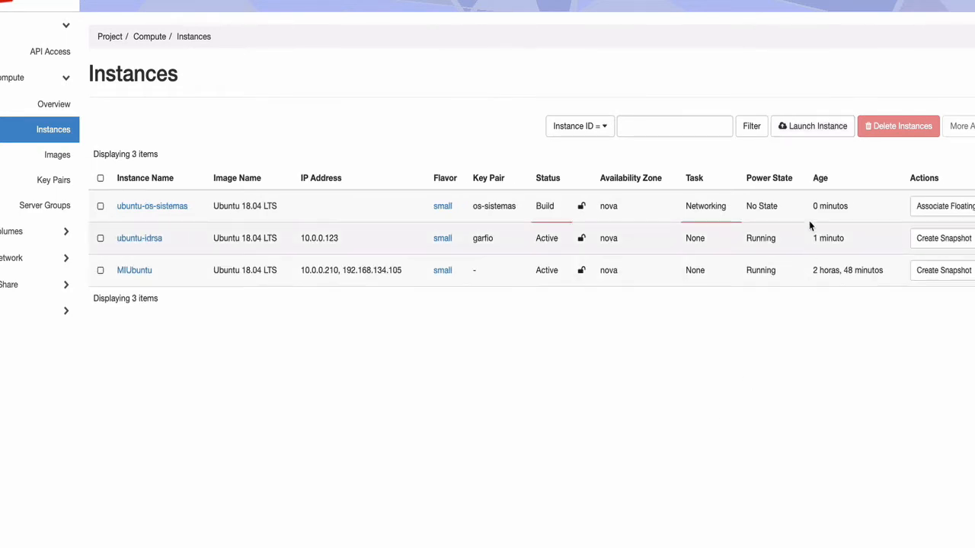
Start a new instance named ubuntu-sin-clave-publica in the nova availability zone.
left_click(801, 127)
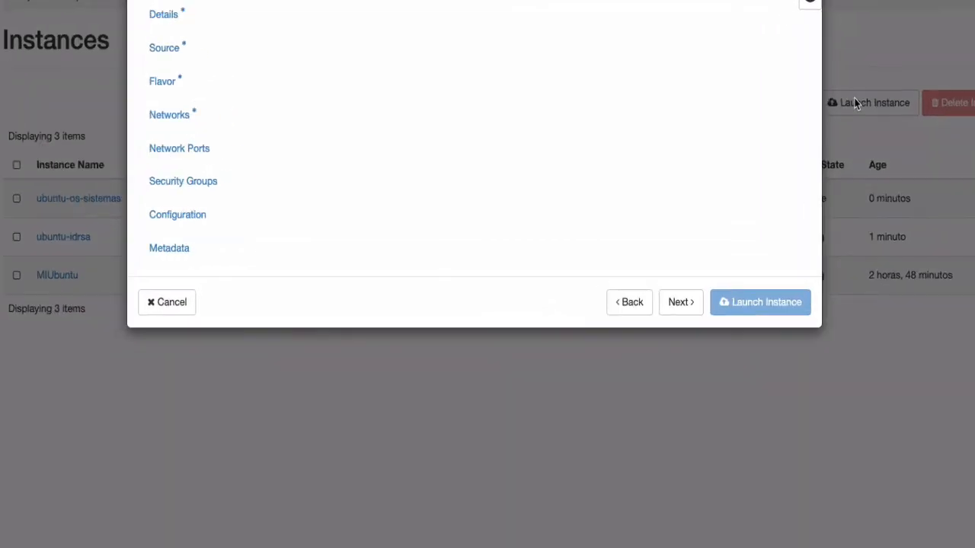
left_click(376, 71)
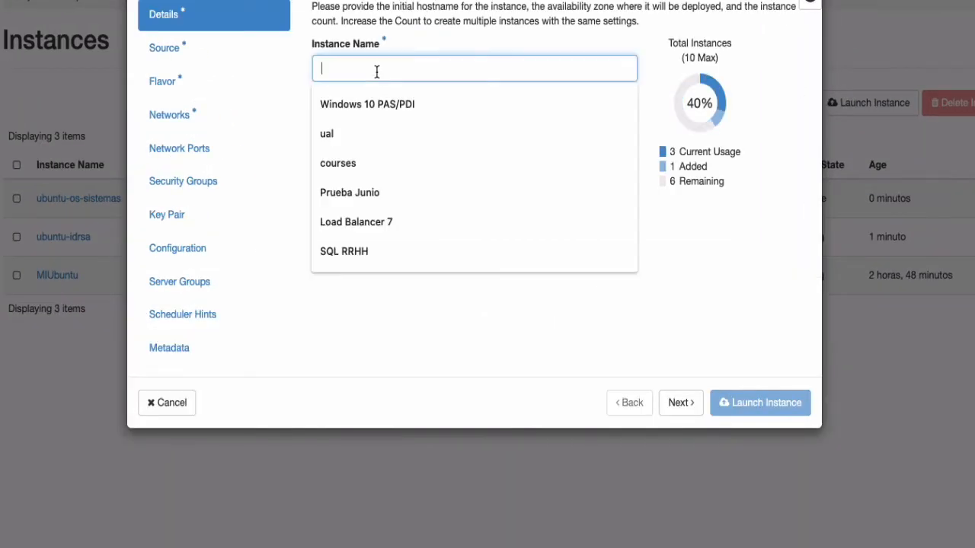
type("ib")
key("BackSpace")
key("BackSpace")
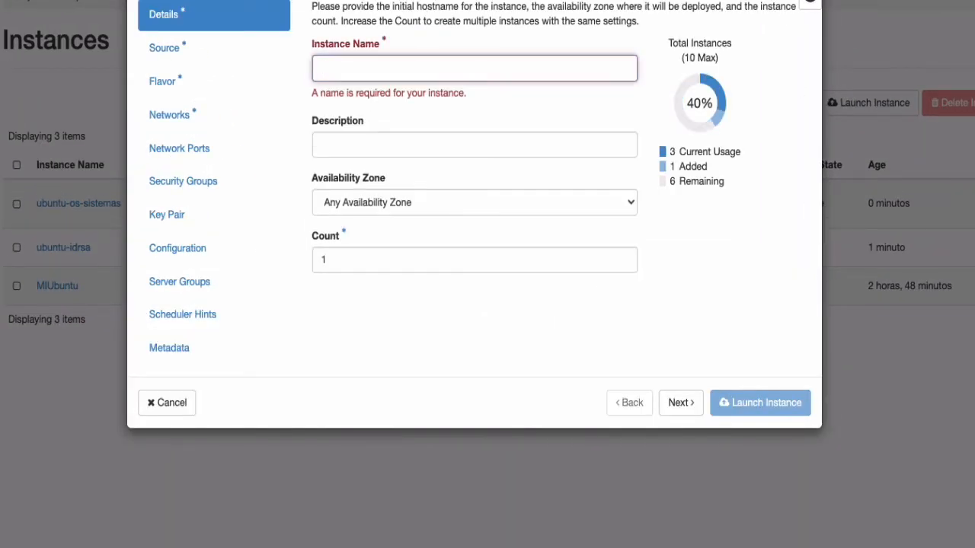
type("ubuntu-sin")
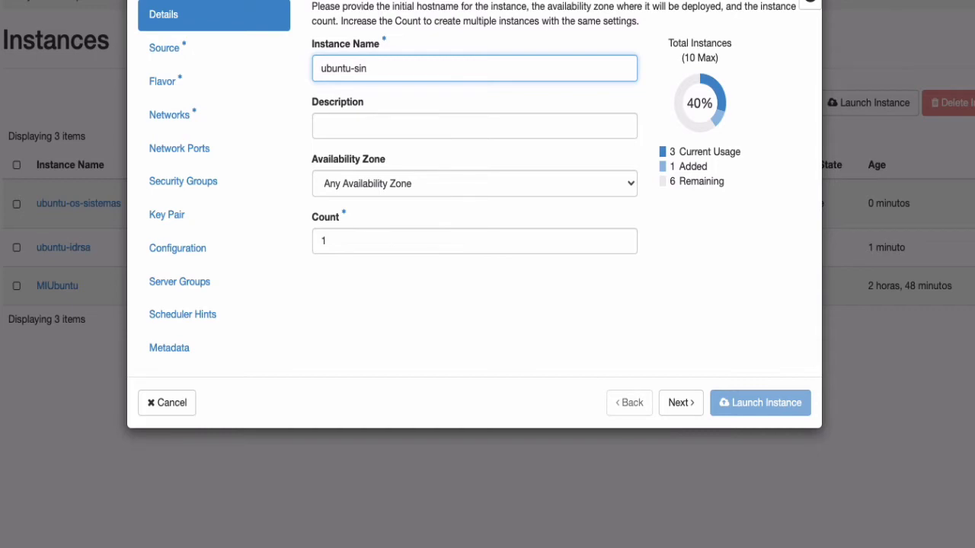
type("-calv")
type("lave-publica")
left_click(333, 183)
left_click(337, 198)
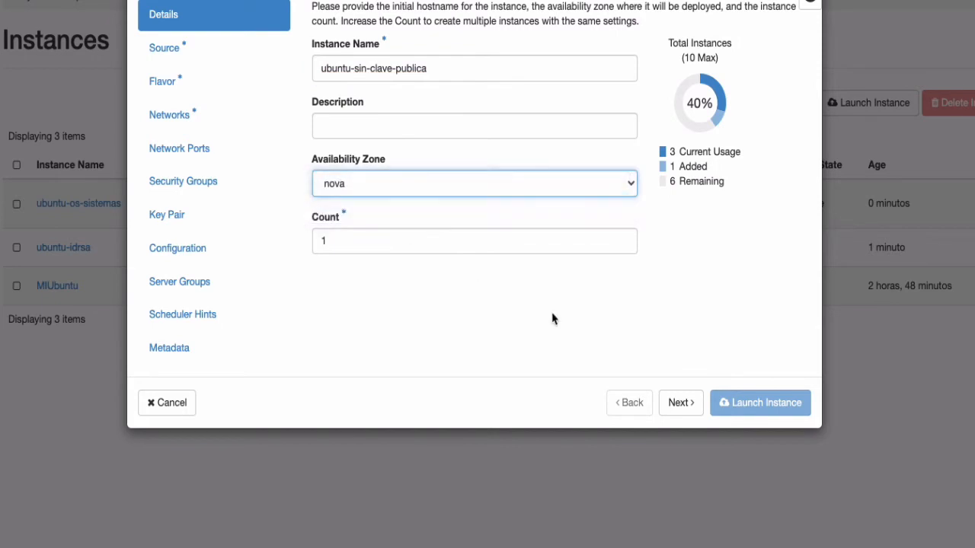
Choose Ubuntu 18.04 LTS as the boot image and small as the flavor for ubuntu-sin-clave-publica.
left_click(681, 403)
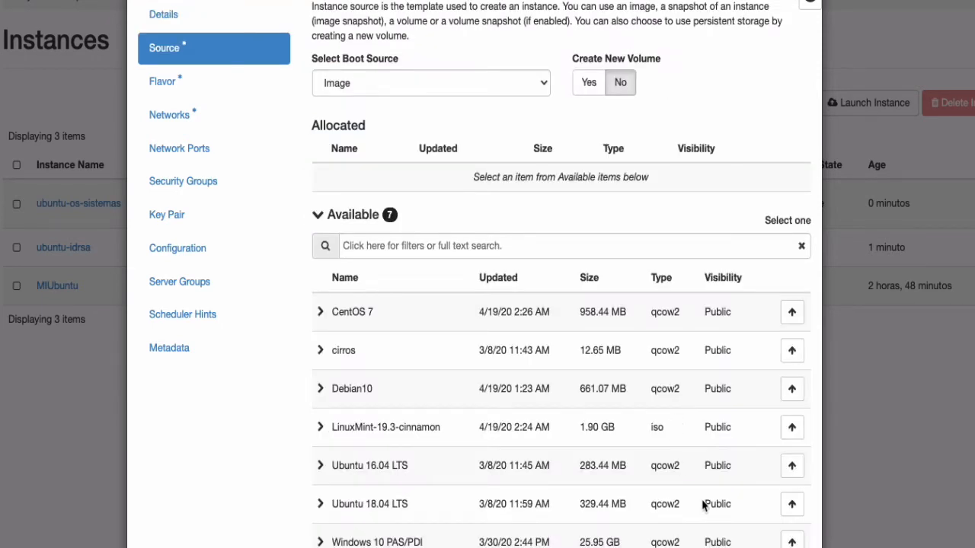
left_click(792, 504)
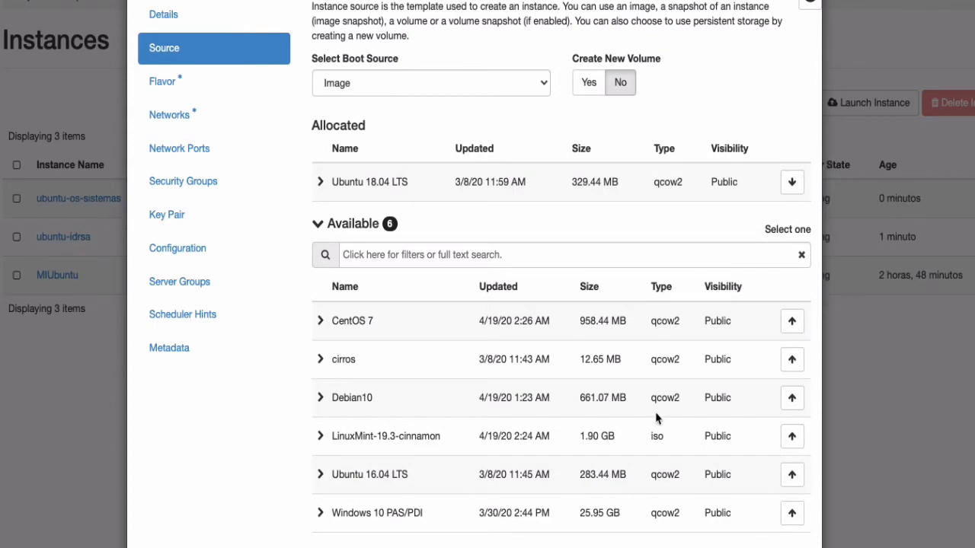
left_click(655, 531)
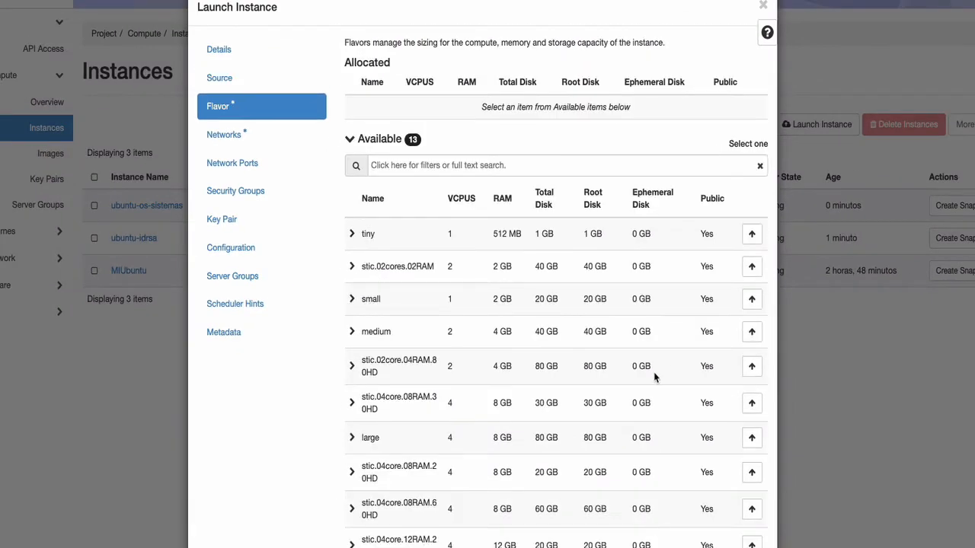
left_click(751, 299)
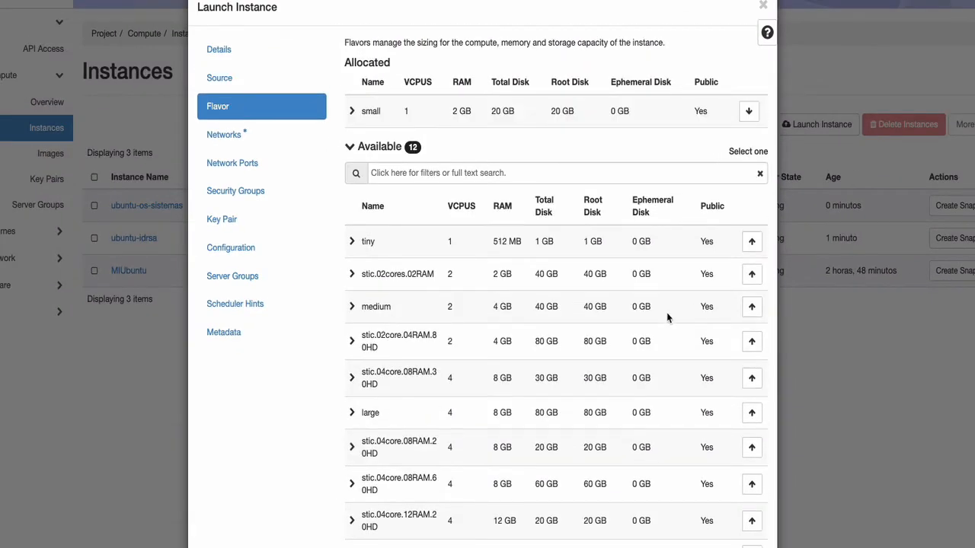
scroll(633, 330, "down", 1)
scroll(633, 329, "down", 3)
Allocate the garfio-net network and launch the ubuntu-sin-clave-publica instance with the default security group and no key pair.
left_click(655, 538)
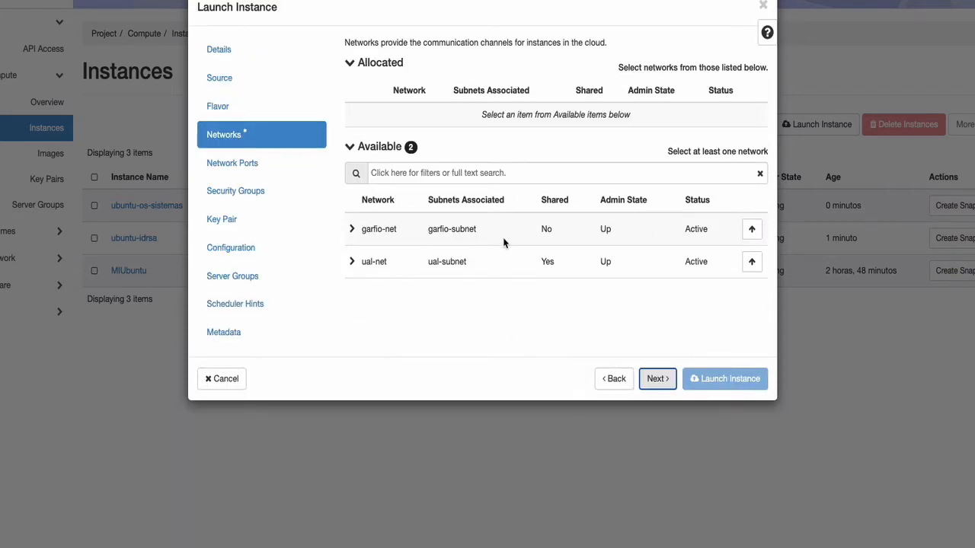
left_click(750, 233)
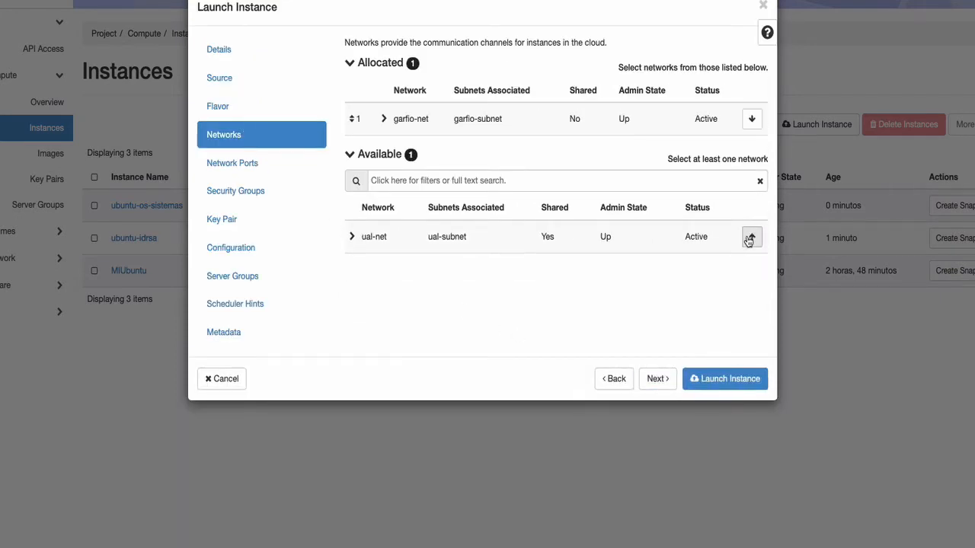
left_click(657, 380)
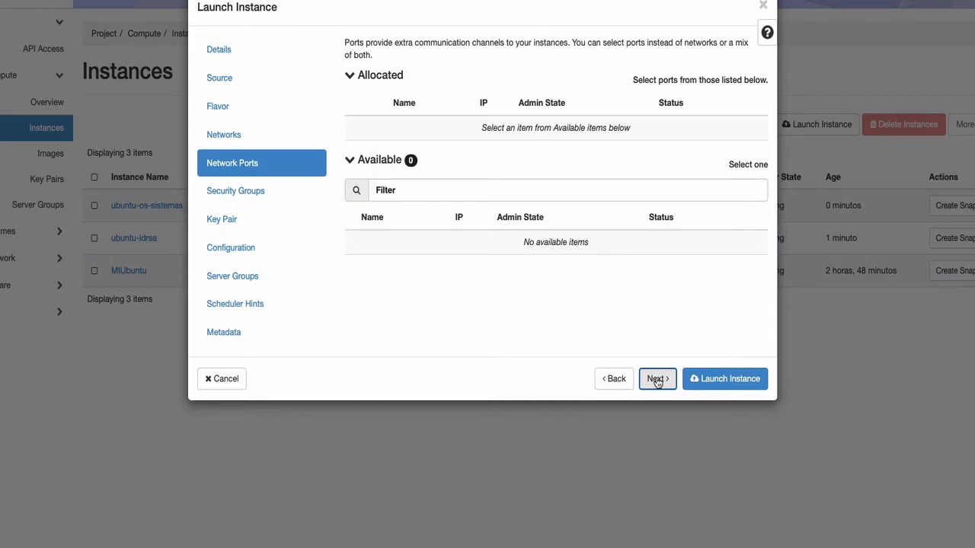
left_click(656, 380)
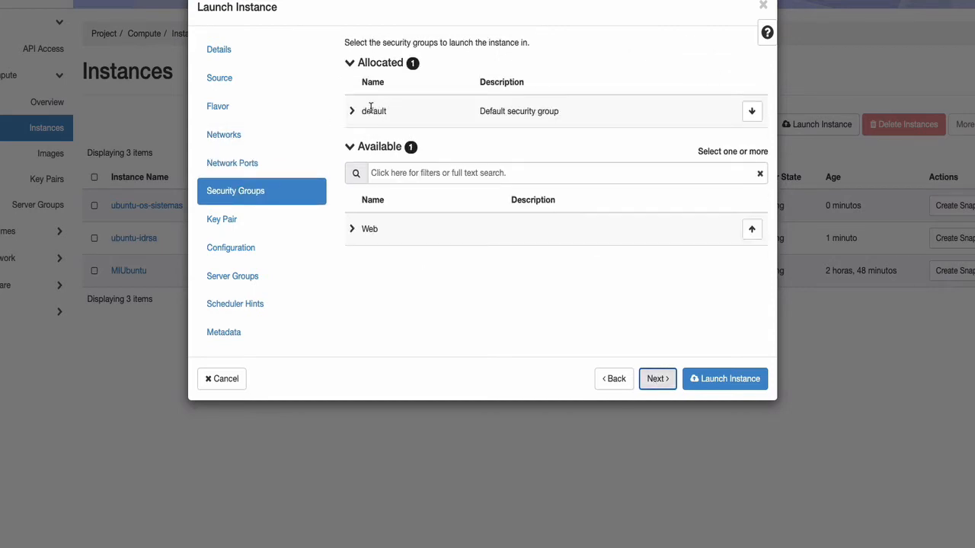
left_click(656, 378)
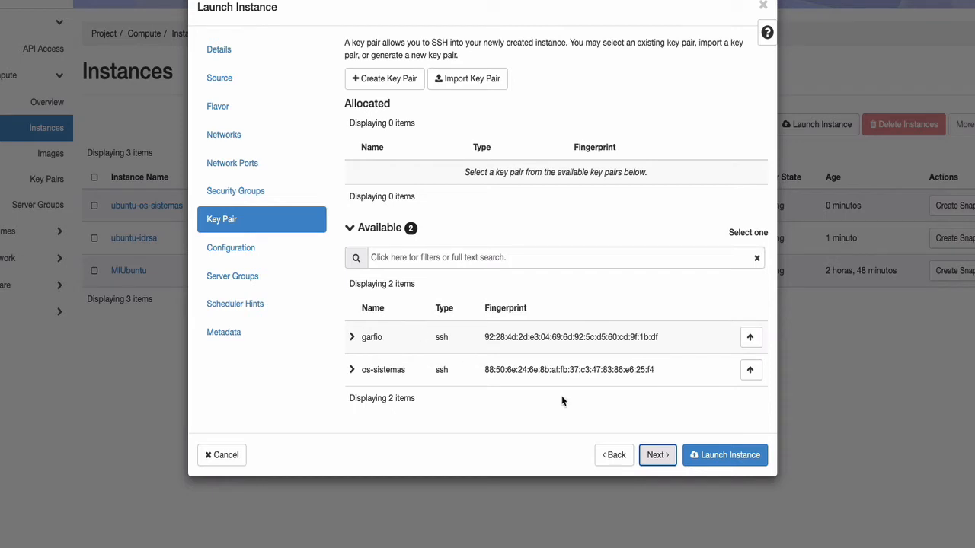
left_click(733, 457)
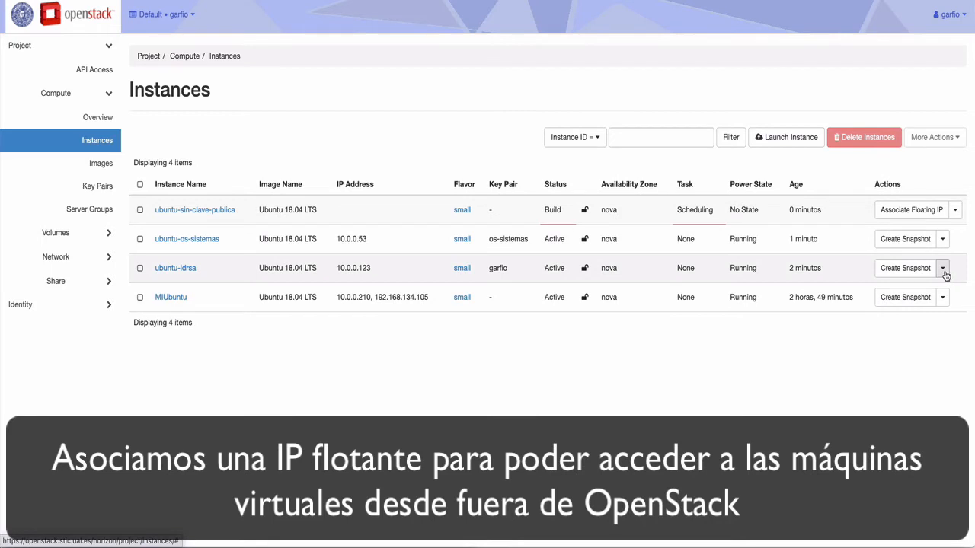
Allocate a floating IP from the ual-net pool and associate it with the ubuntu-idrsa instance.
left_click(943, 270)
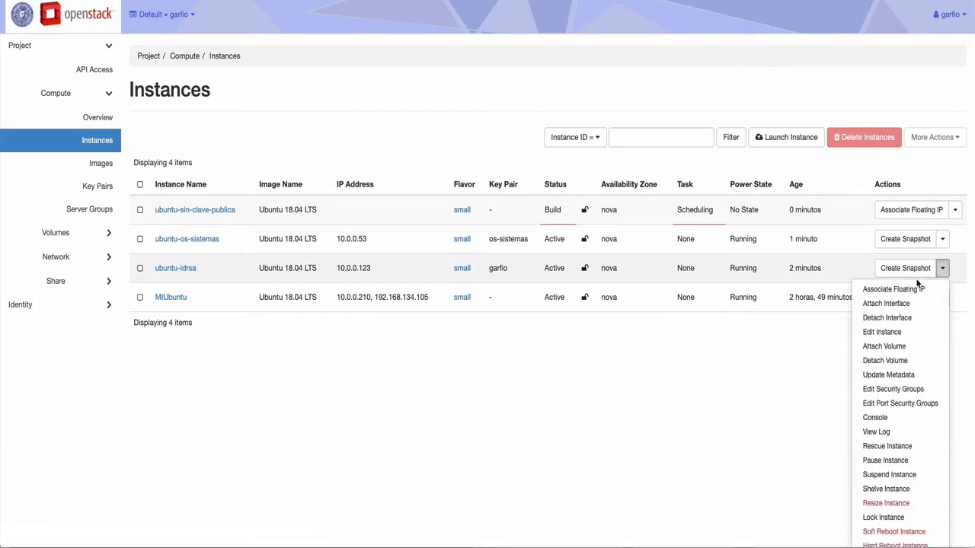
left_click(894, 298)
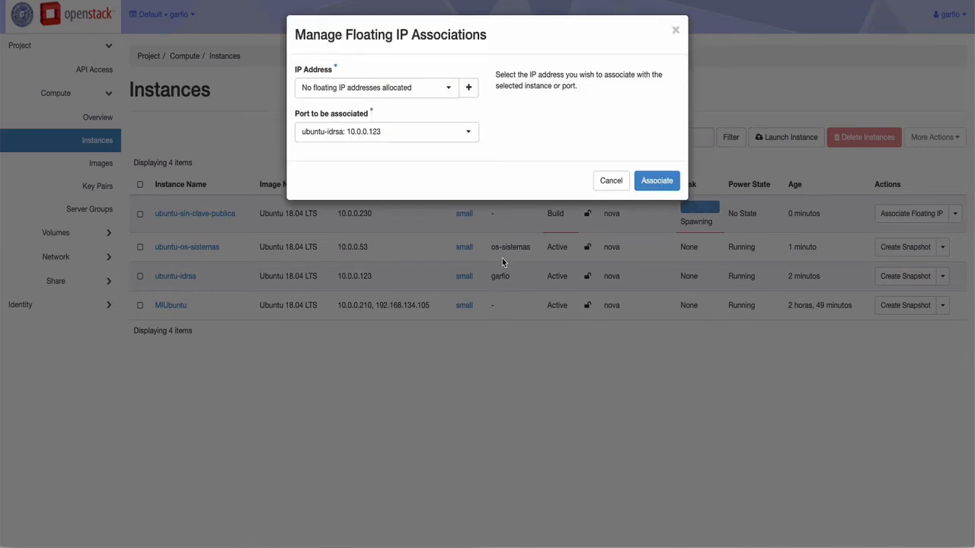
left_click(468, 89)
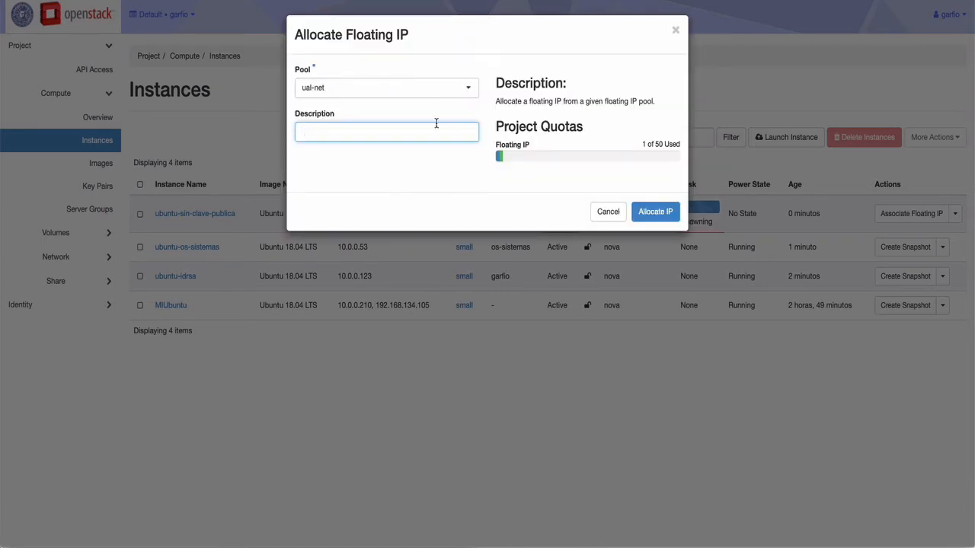
left_click(664, 211)
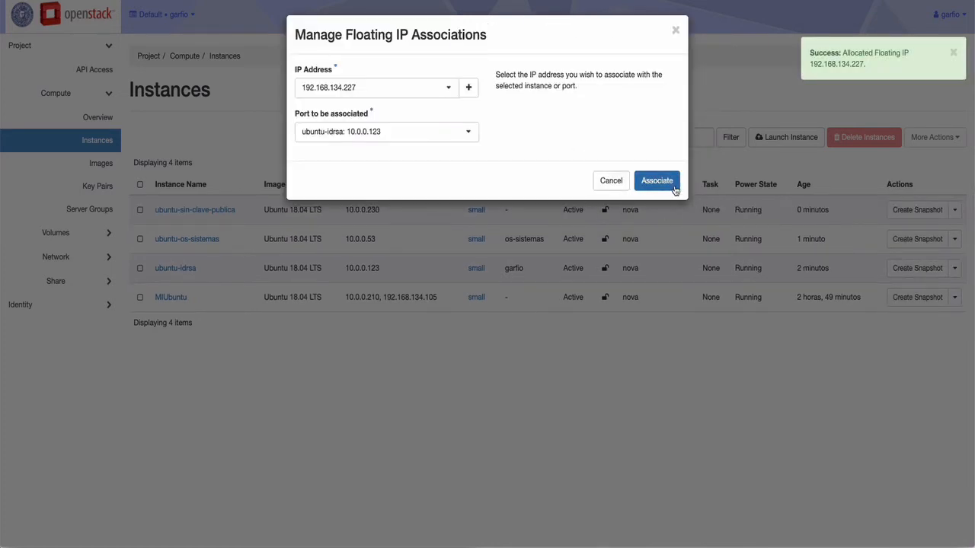
left_click(652, 182)
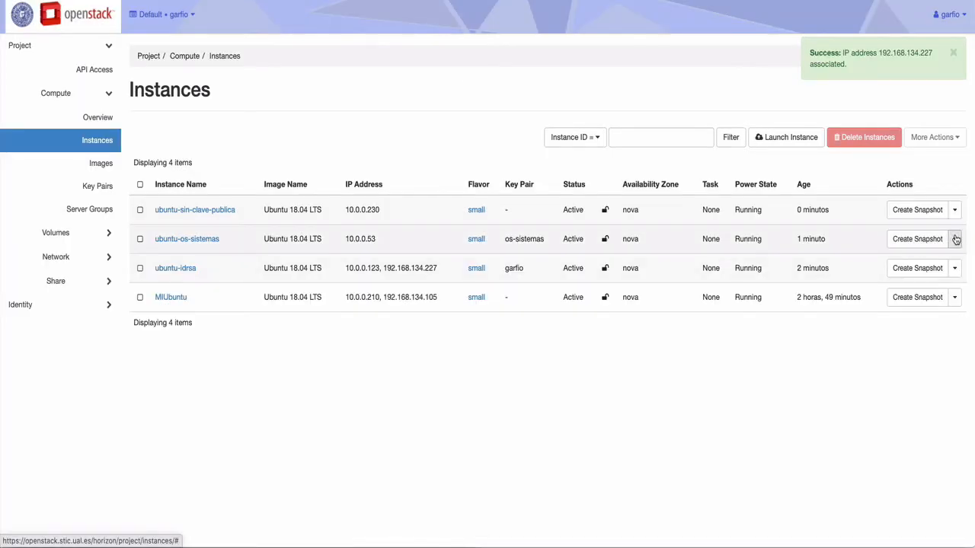
Allocate a floating IP from the ual-net pool and associate it with the ubuntu-os-sistemas instance.
left_click(955, 239)
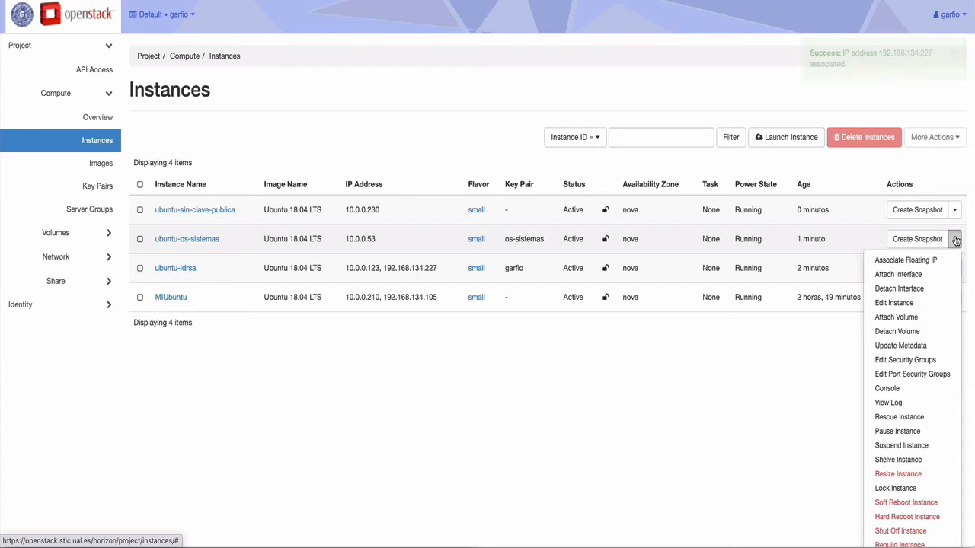
left_click(897, 263)
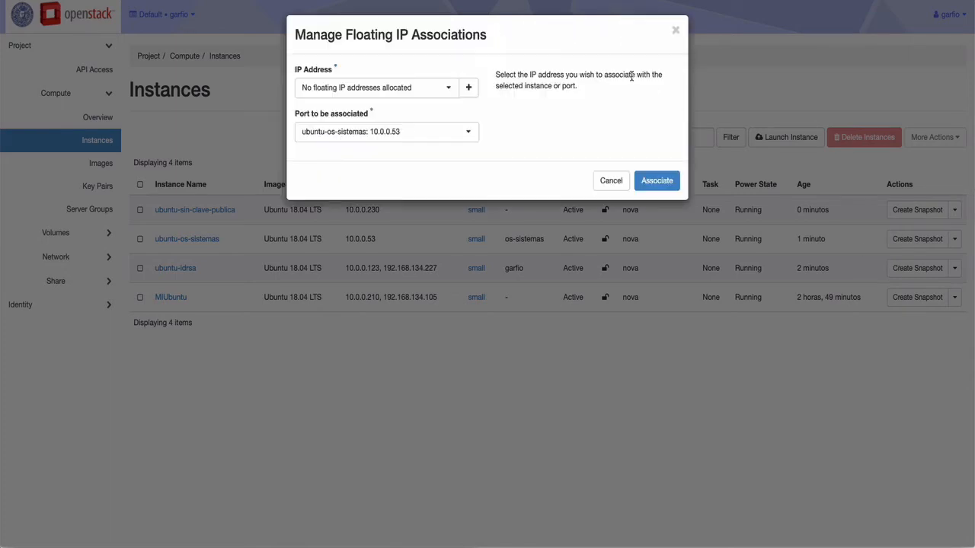
left_click(470, 89)
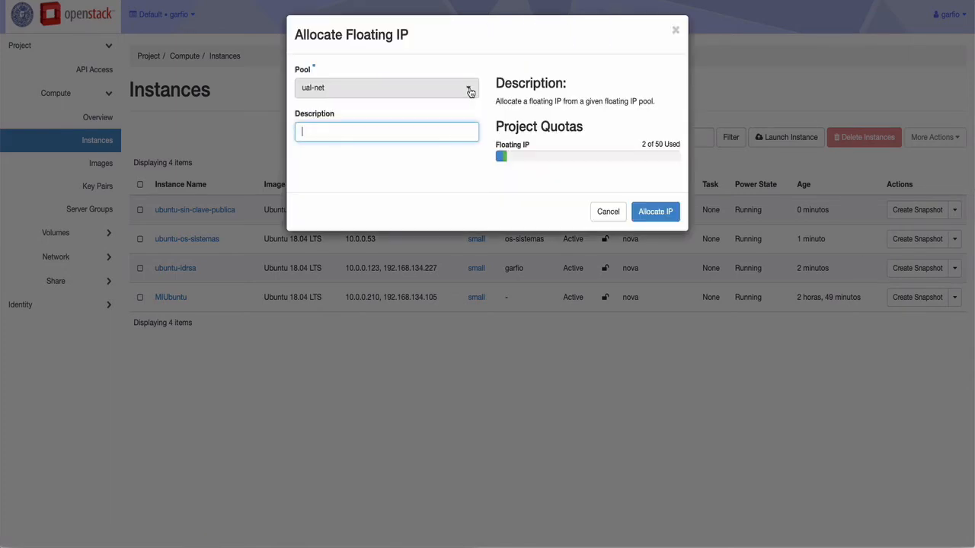
left_click(662, 212)
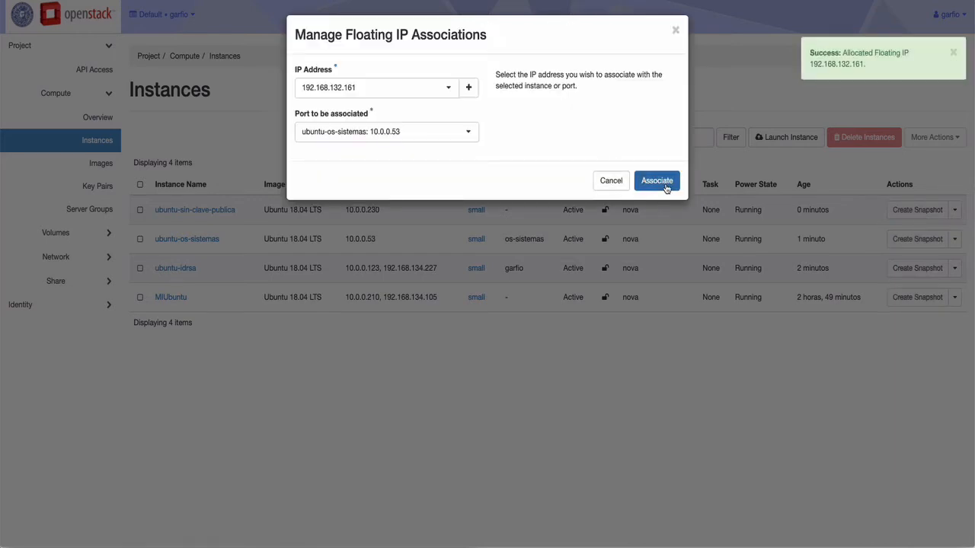
left_click(657, 181)
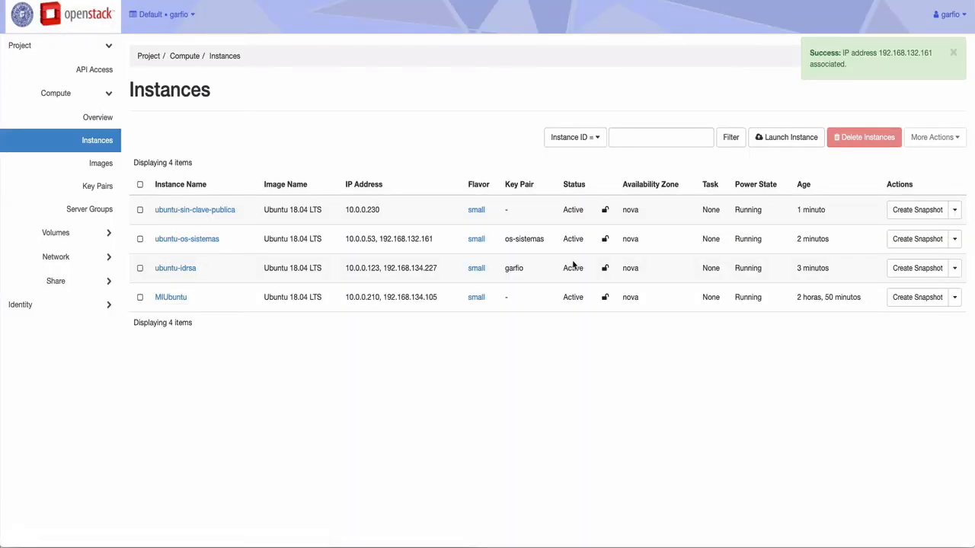
Allocate a floating IP from the ual-net pool and associate it with the ubuntu-sin-clave-publica instance.
left_click(953, 211)
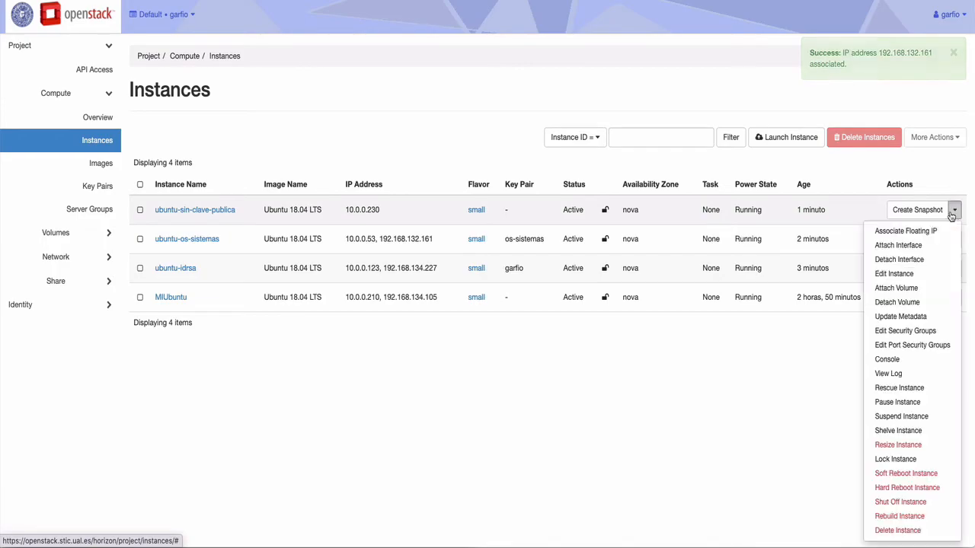
left_click(908, 231)
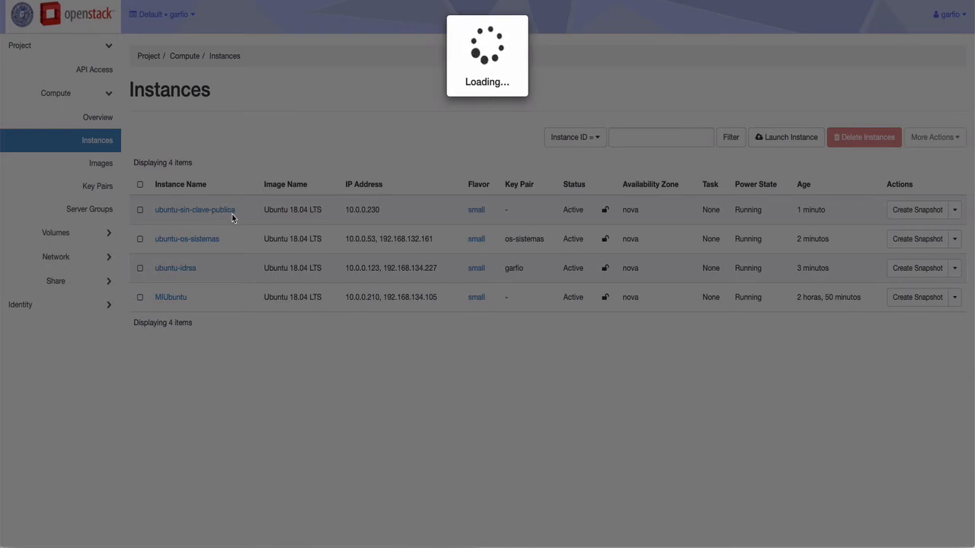
left_click(469, 87)
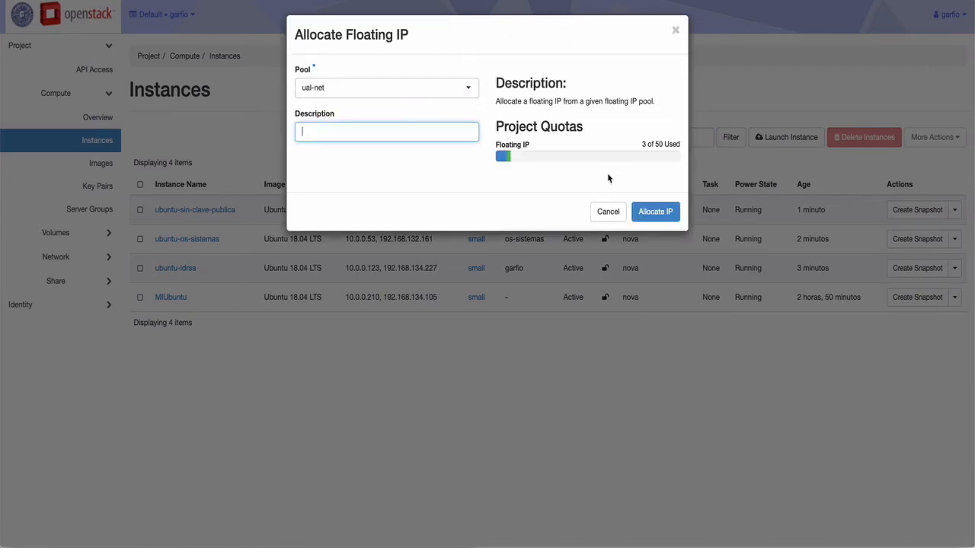
left_click(656, 212)
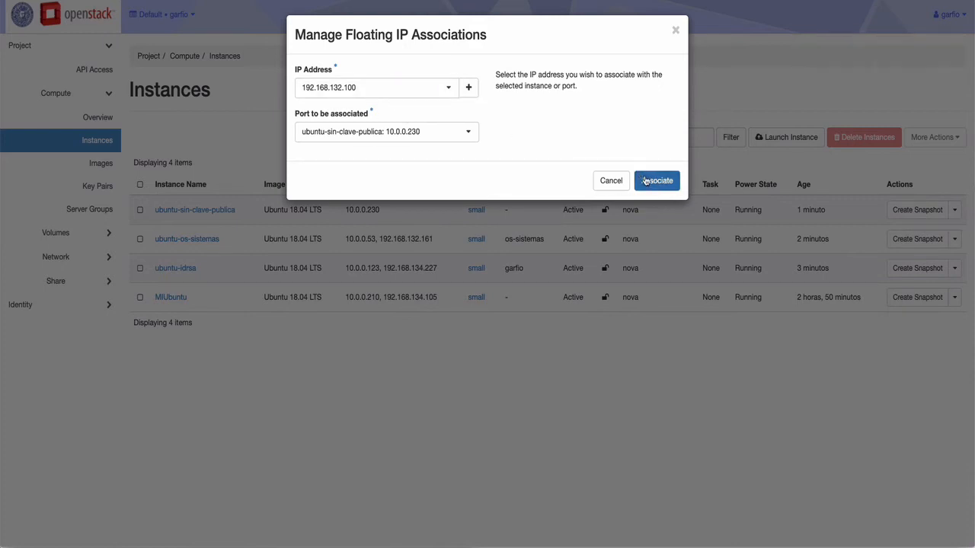
left_click(650, 181)
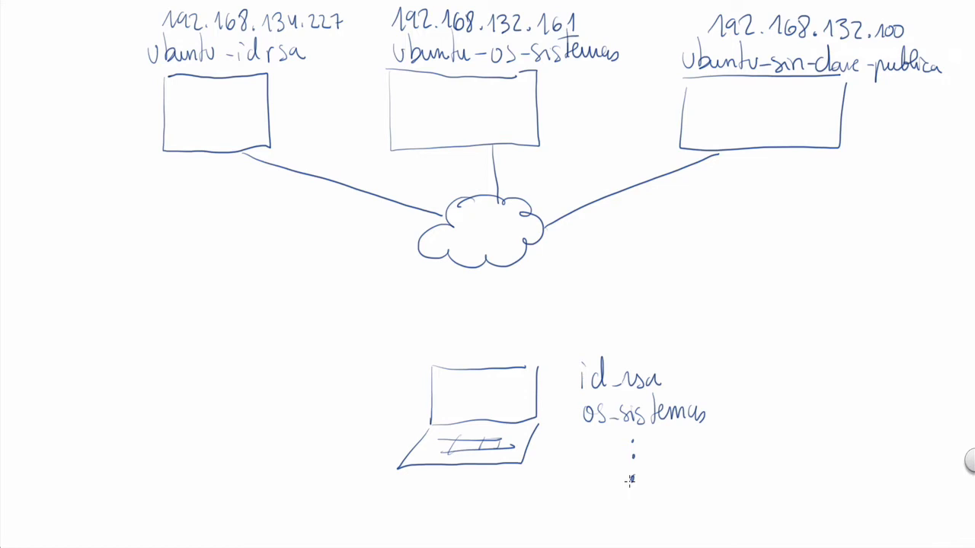
In the whiteboard diagram, handwrite garfio inside the ubuntu-idrsa box, then circle the laptop's id_rsa key and label it garfio.
left_click_drag(216, 105, 216, 111)
key("ctrl+z")
mouse_move(183, 120)
left_mouse_down()
mouse_move(220, 122)
mouse_move(229, 102)
left_mouse_up()
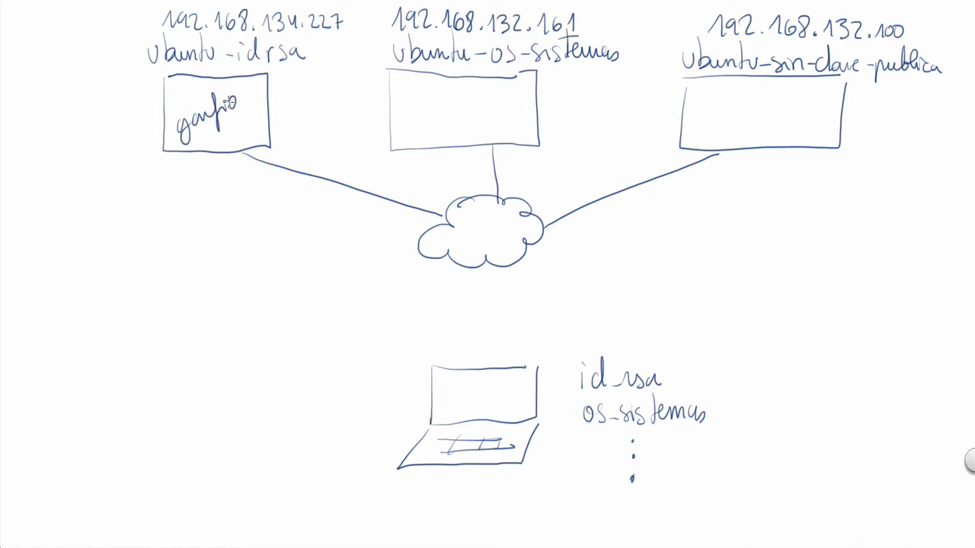
mouse_move(651, 352)
left_mouse_down()
mouse_move(562, 371)
mouse_move(653, 396)
mouse_move(645, 350)
left_mouse_up()
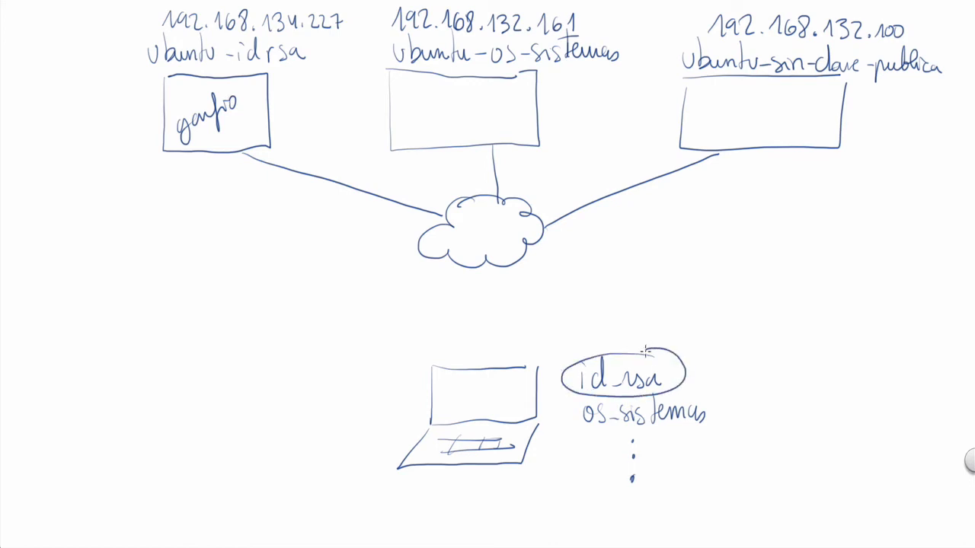
mouse_move(742, 358)
left_mouse_down()
mouse_move(733, 366)
mouse_move(799, 363)
mouse_move(771, 354)
left_mouse_up()
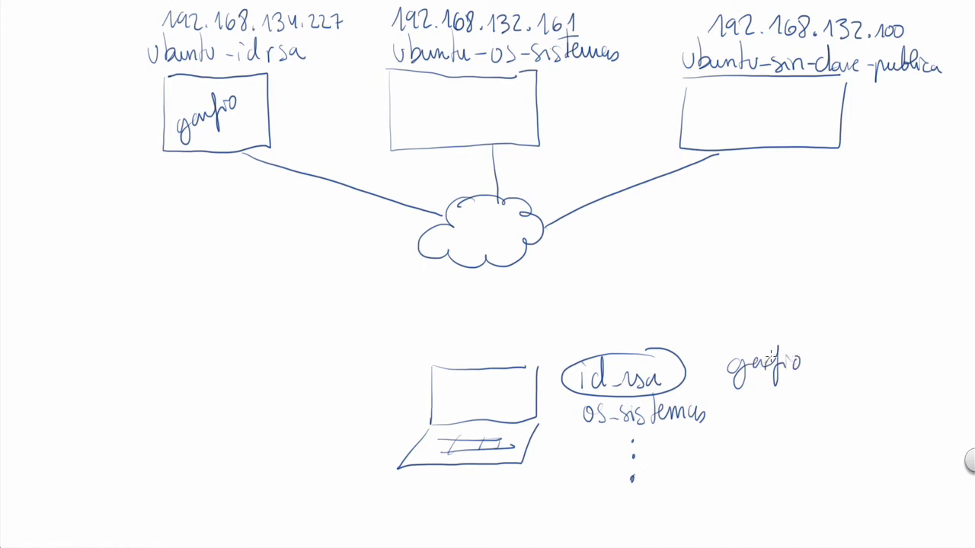
Handwrite os-sistemas inside the ubuntu-os-sistemas box, and circle the laptop's os-sistemas key and label it os-sistemas.
mouse_move(400, 121)
left_mouse_down()
mouse_move(405, 134)
mouse_move(467, 121)
left_mouse_up()
mouse_move(462, 87)
left_mouse_down()
mouse_move(472, 113)
mouse_move(509, 107)
left_mouse_up()
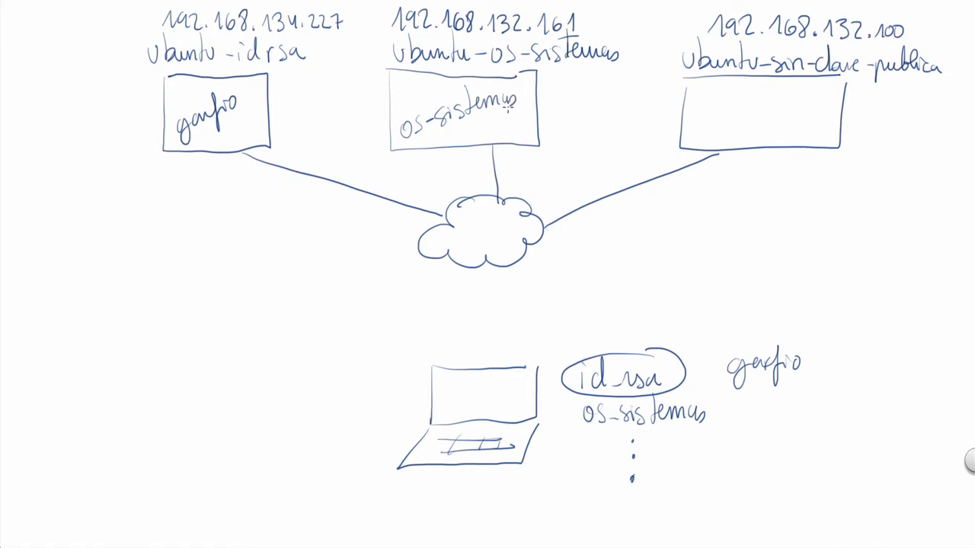
mouse_move(653, 394)
left_mouse_down()
mouse_move(635, 433)
mouse_move(653, 396)
left_mouse_up()
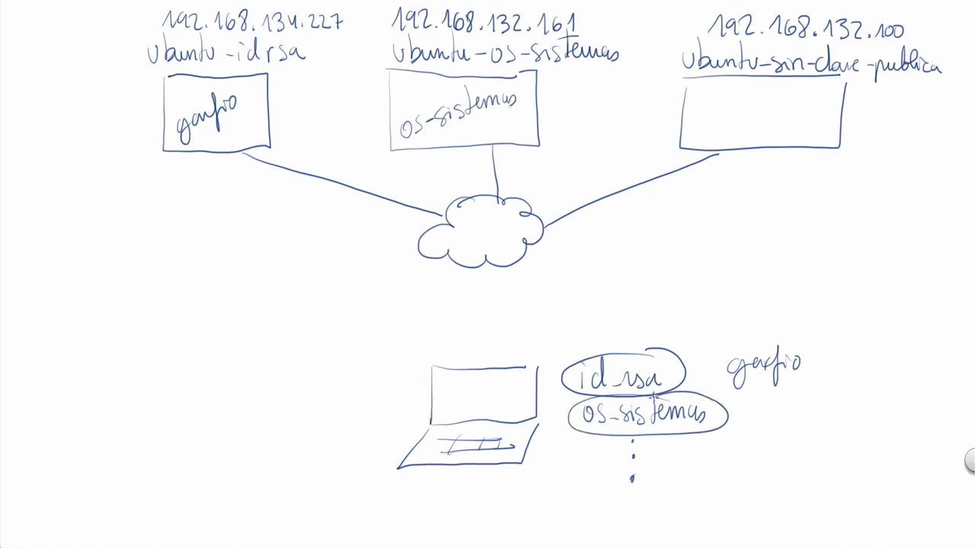
mouse_move(772, 406)
left_mouse_down()
mouse_move(871, 411)
mouse_move(794, 408)
left_mouse_up()
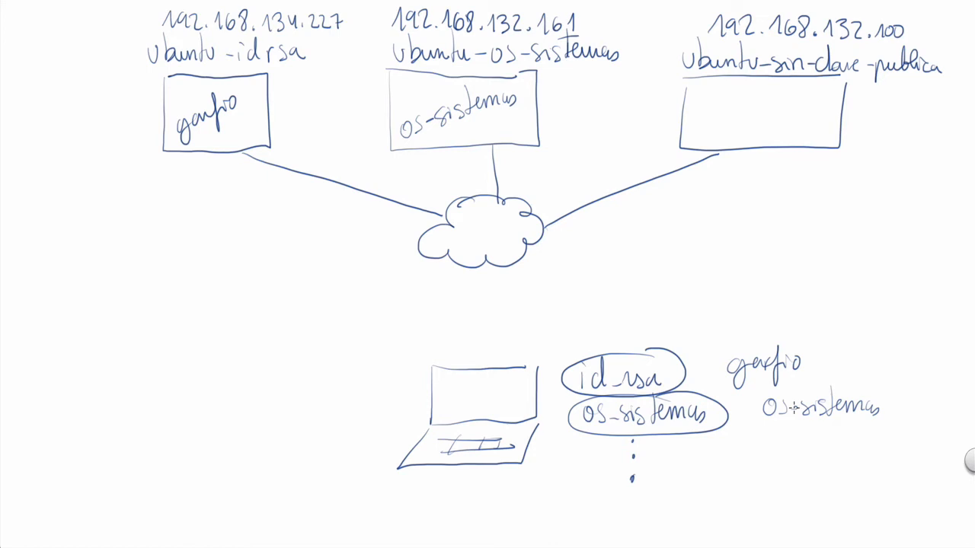
In the whiteboard diagram, draw a line connecting the laptop to the cloud and handwrite ssh beside the laptop.
left_click_drag(482, 369, 482, 265)
mouse_move(307, 394)
left_mouse_down()
mouse_move(294, 415)
mouse_move(317, 407)
mouse_move(309, 416)
left_mouse_up()
mouse_move(329, 372)
left_mouse_down()
mouse_move(329, 417)
mouse_move(351, 406)
left_mouse_up()
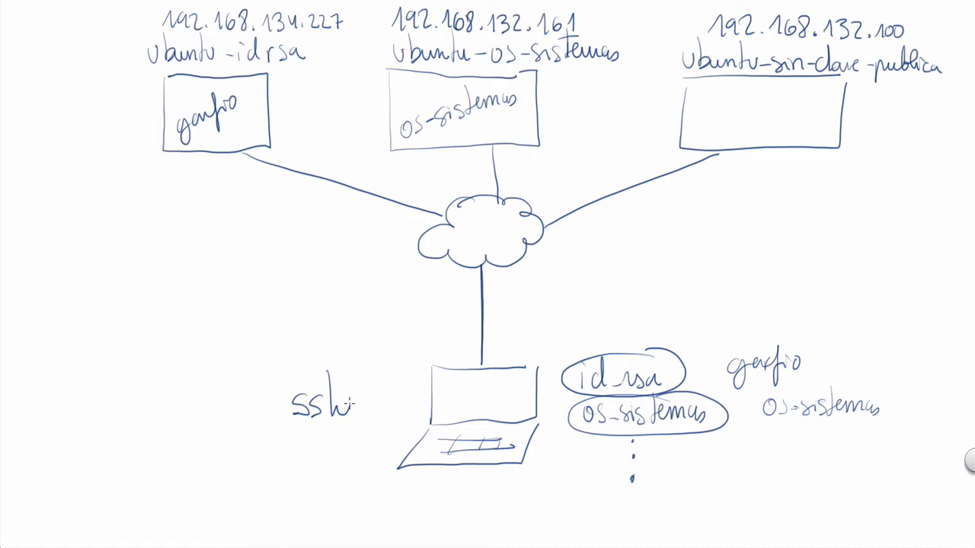
key("super+Tab")
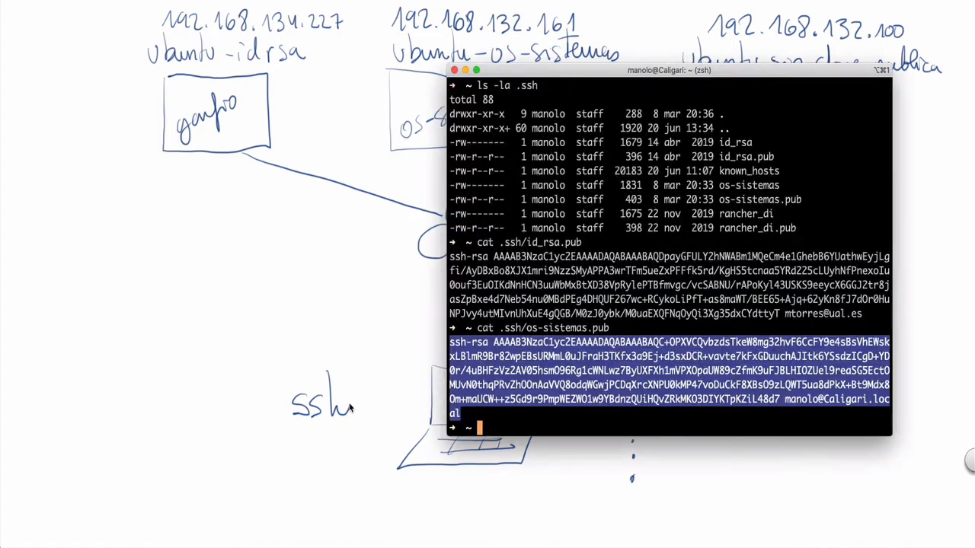
key("super+plus")
key("super+plus")
key("super+plus")
key("super+plus")
left_click(455, 485)
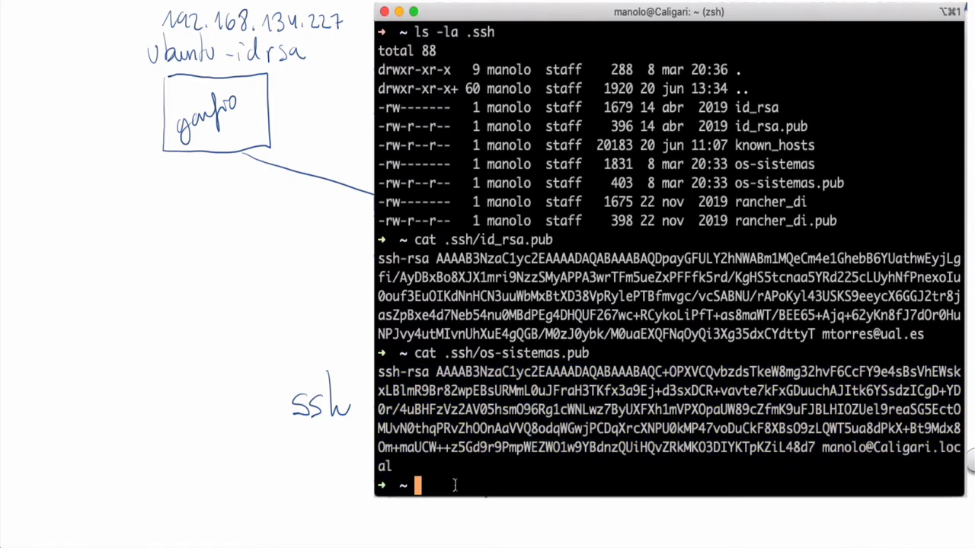
type("ssh ubuntu")
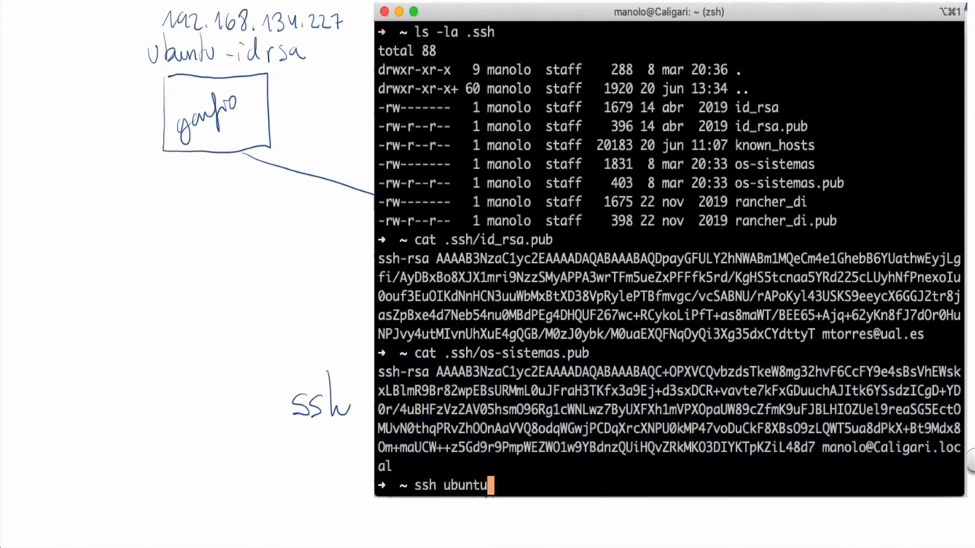
type("@192.16")
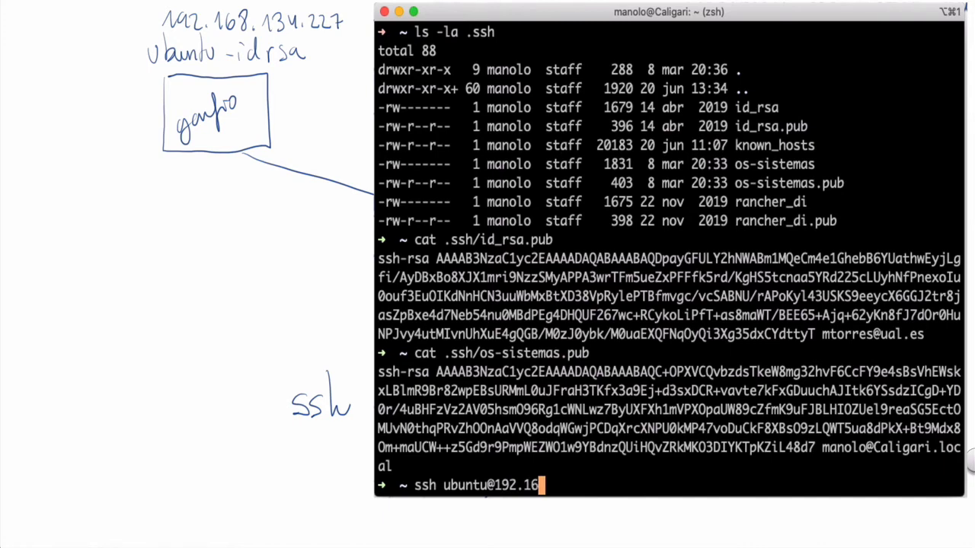
type("8.134.")
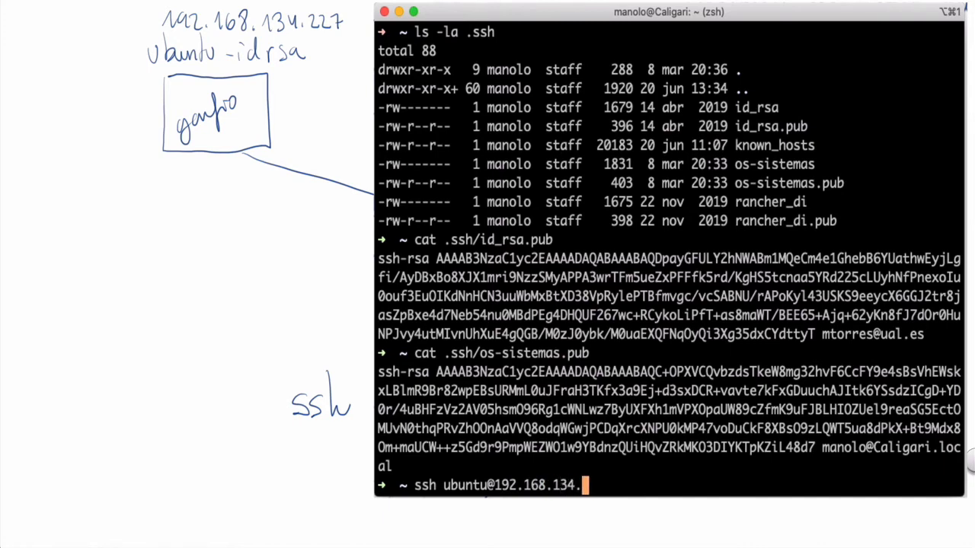
type("227")
key("Return")
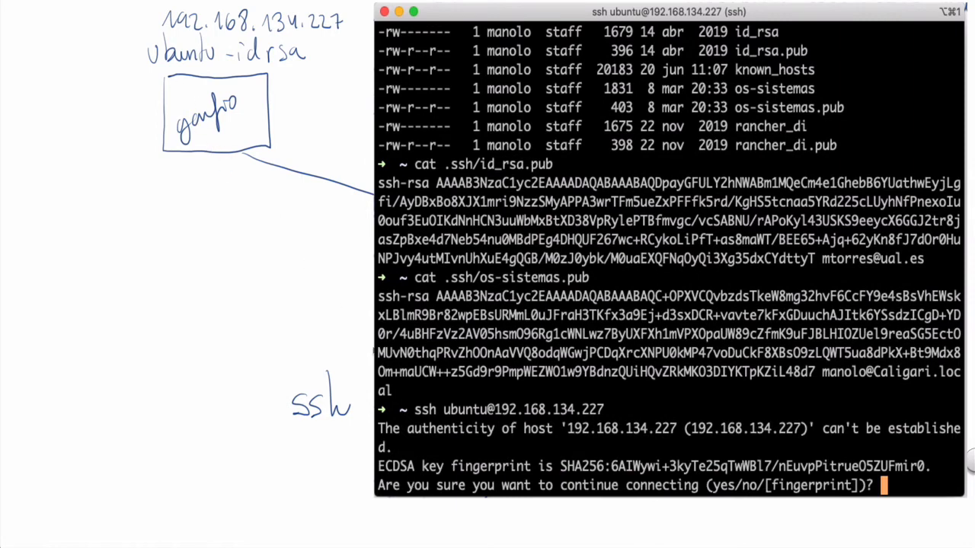
Back on the whiteboard, draw an arc from the laptop and handwrite Known_hosts with IP — Fingerprint below it.
left_click(369, 410)
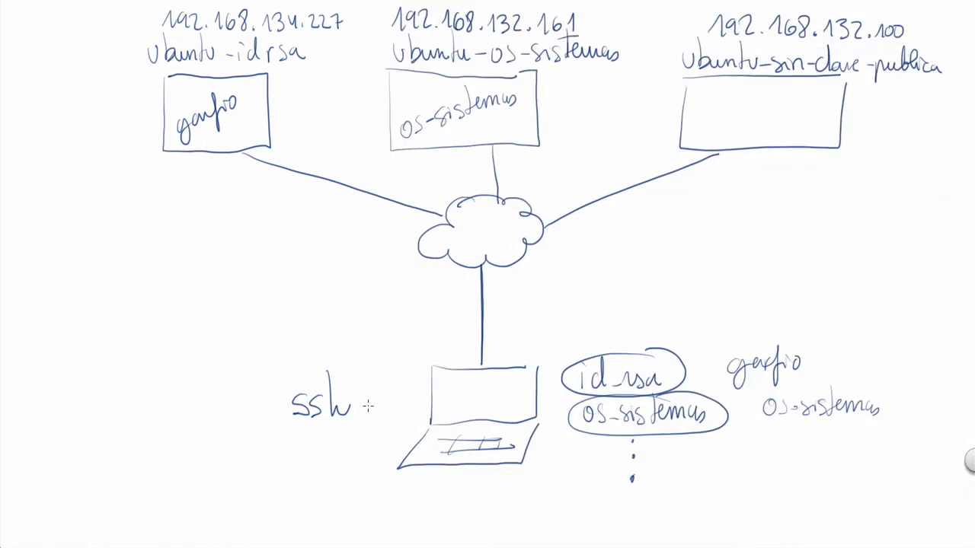
mouse_move(421, 374)
left_mouse_down()
mouse_move(401, 354)
mouse_move(280, 352)
left_mouse_up()
mouse_move(36, 324)
left_mouse_down()
mouse_move(38, 345)
mouse_move(152, 352)
mouse_move(163, 335)
mouse_move(164, 355)
left_mouse_up()
key("ctrl+z")
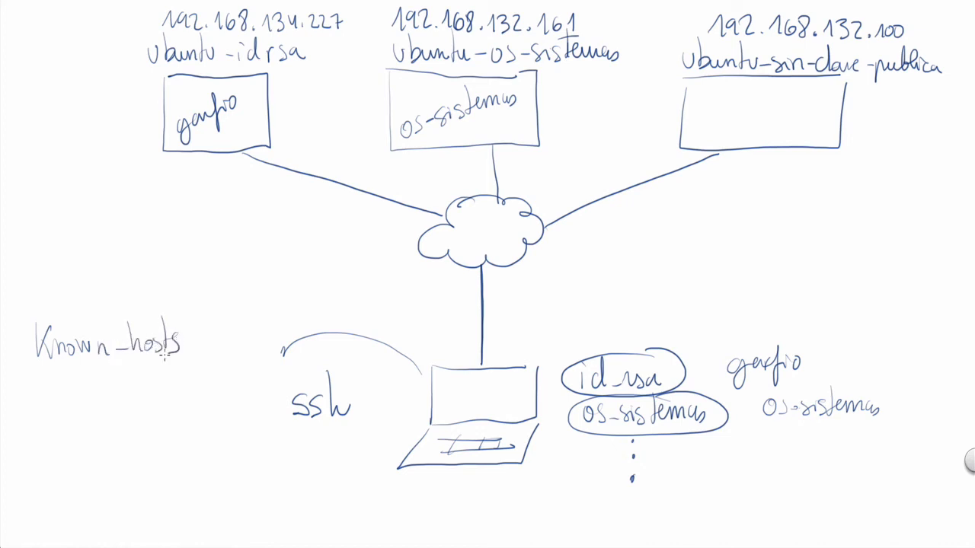
mouse_move(45, 378)
left_mouse_down()
mouse_move(46, 410)
mouse_move(60, 394)
mouse_move(164, 379)
mouse_move(195, 398)
mouse_move(261, 377)
left_mouse_up()
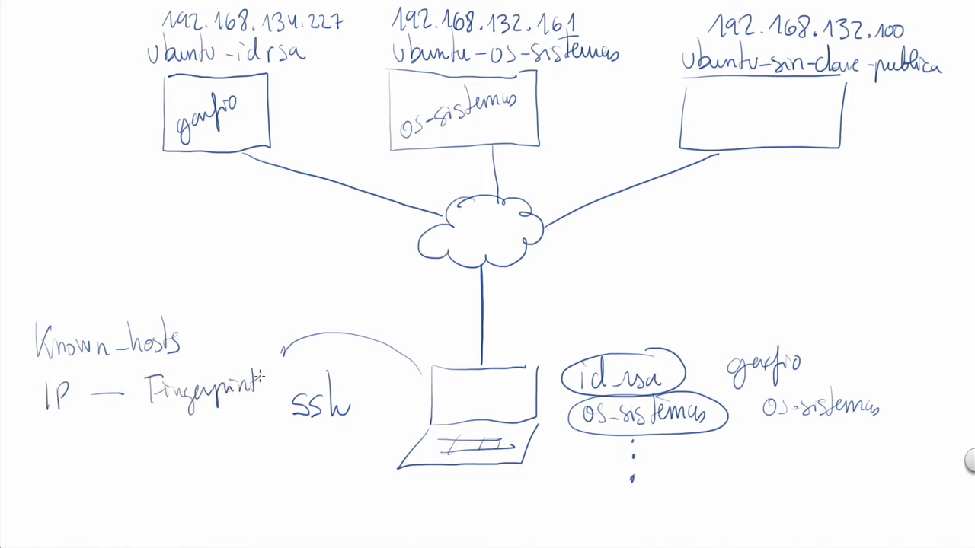
Sketch short dashes as entry rows under IP and Fingerprint in the Known_hosts list, and circle the first row.
left_click_drag(64, 459, 74, 459)
left_click_drag(205, 429, 208, 430)
left_click_drag(184, 455, 198, 456)
left_click_drag(70, 492, 96, 492)
left_click_drag(195, 484, 215, 482)
mouse_move(73, 416)
left_mouse_down()
mouse_move(44, 428)
mouse_move(106, 448)
mouse_move(215, 434)
mouse_move(67, 416)
left_mouse_up()
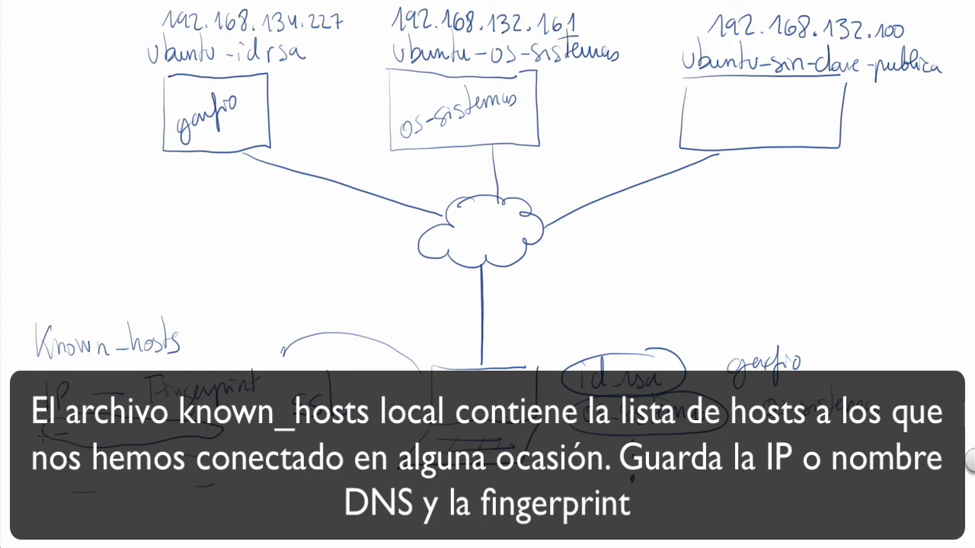
left_click_drag(105, 58, 146, 107)
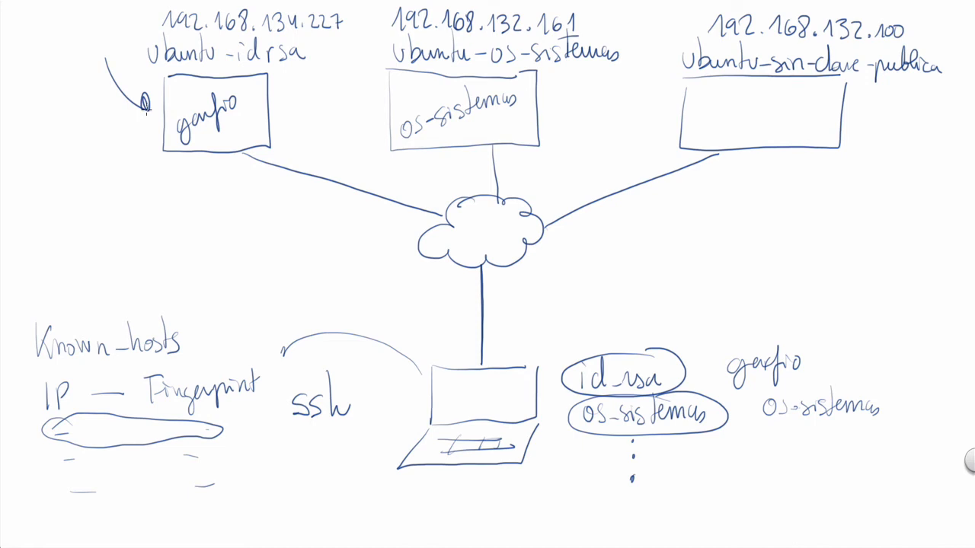
left_click_drag(22, 262, 26, 367)
key("ctrl+z")
key("ctrl+z")
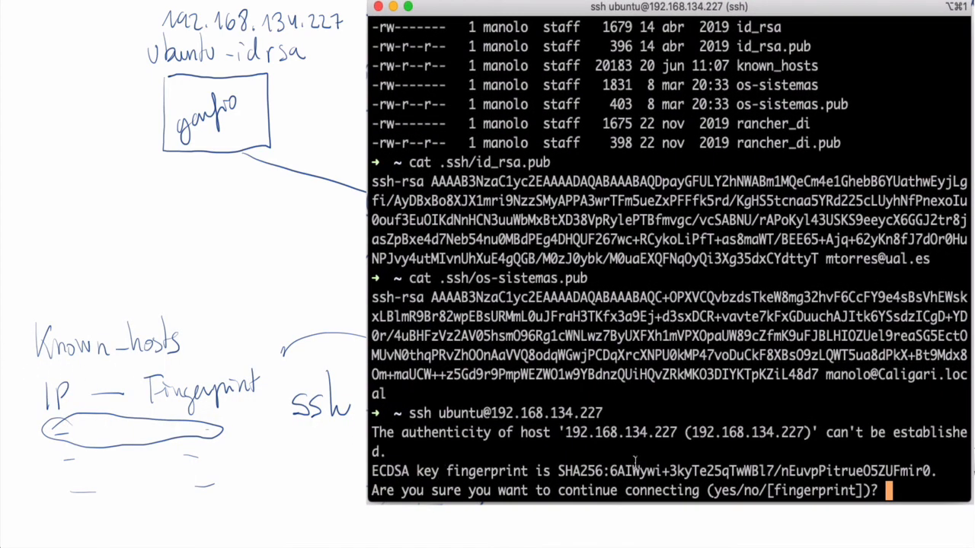
Accept the host fingerprint of 192.168.134.227 with yes, and highlight the user and IP address in the ssh command.
type("yes")
key("Return")
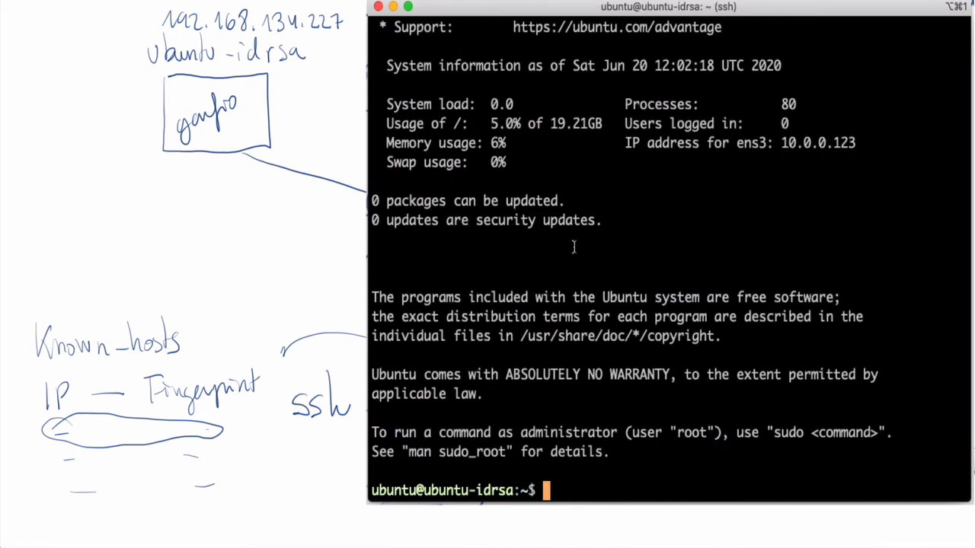
scroll(579, 296, "up", 5)
scroll(575, 248, "up", 3)
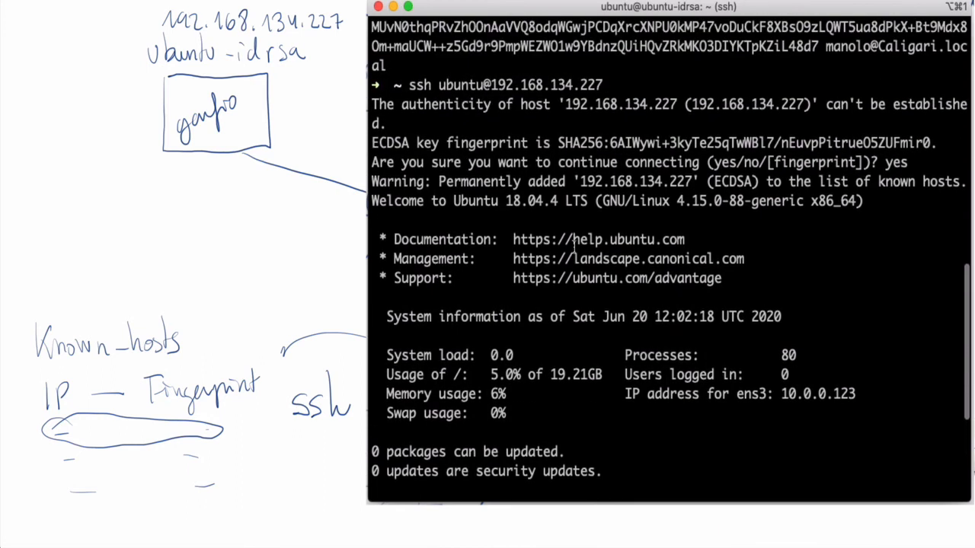
double_click(457, 104)
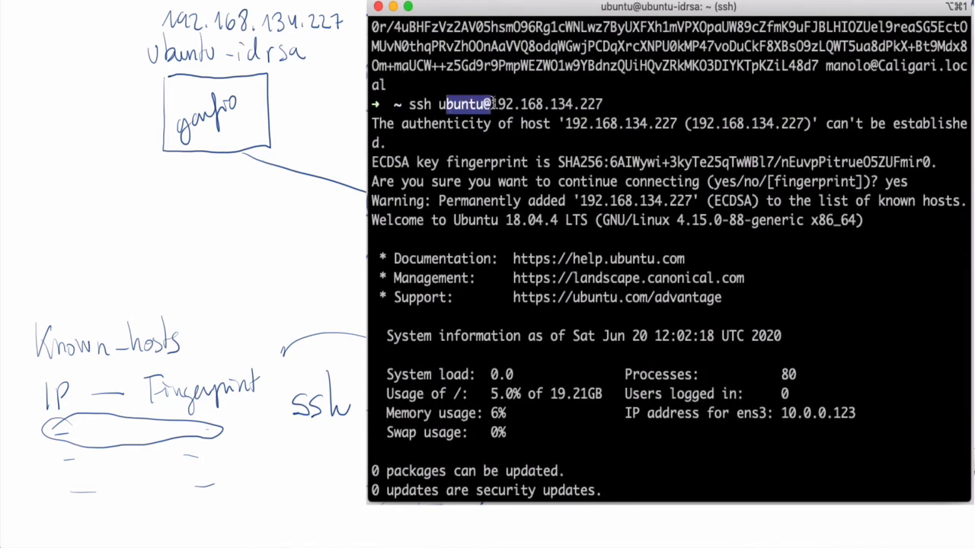
left_click_drag(492, 105, 604, 93)
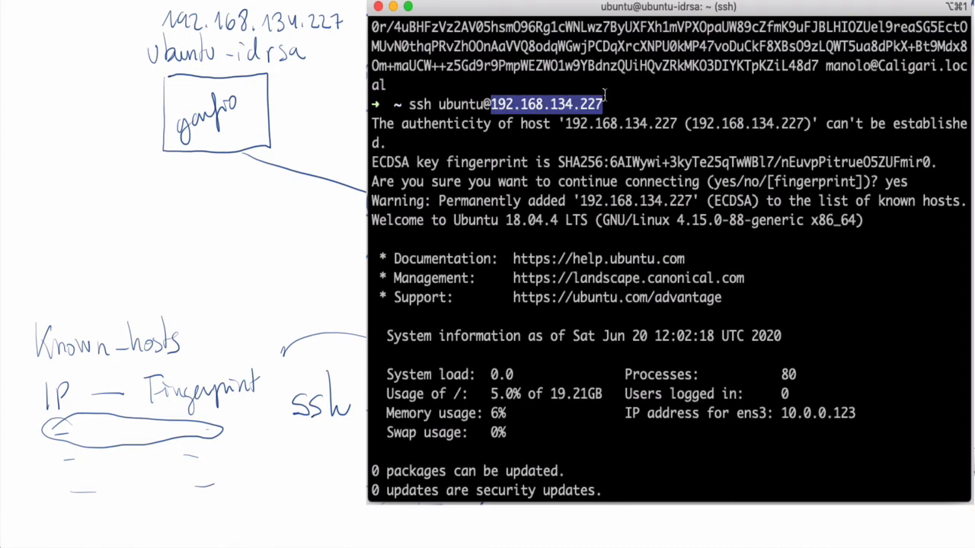
scroll(604, 94, "down", 1)
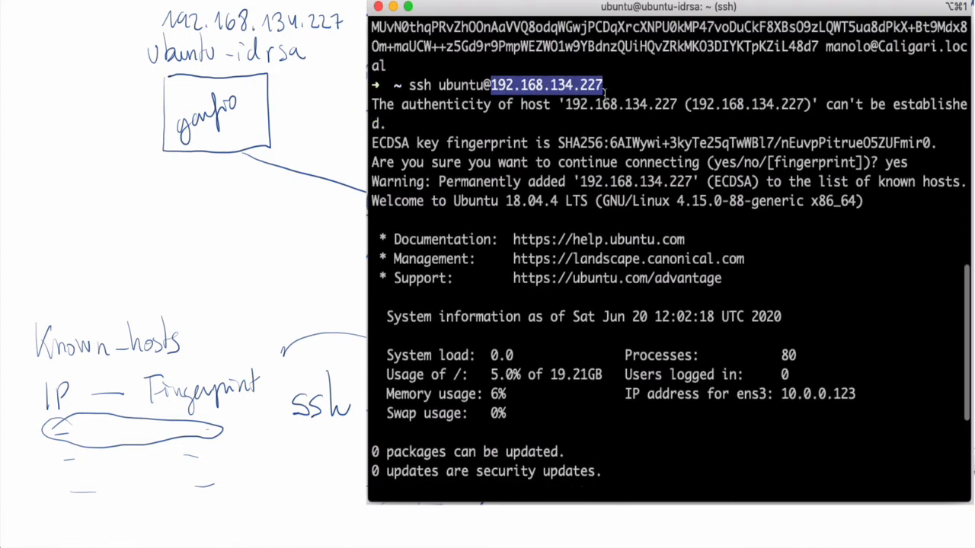
scroll(604, 92, "down", 3)
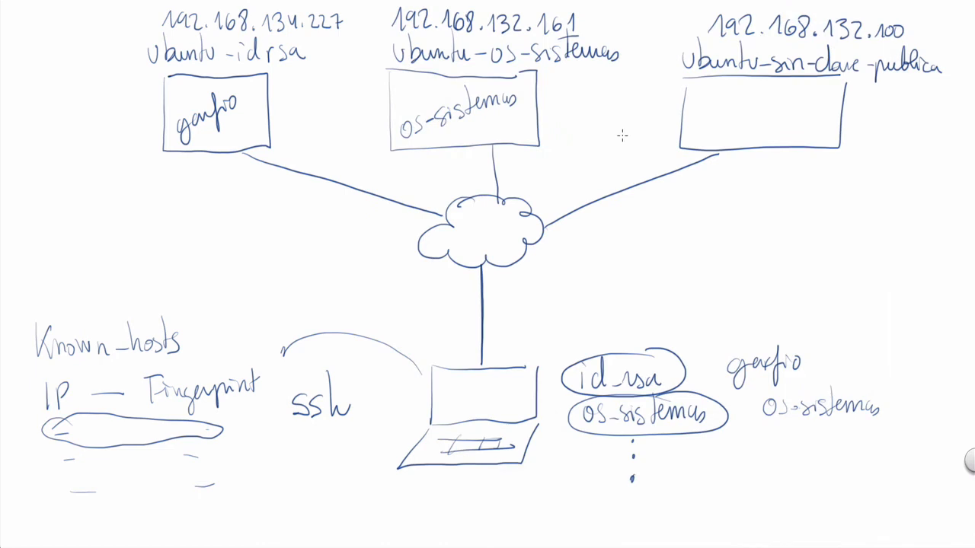
On the whiteboard, draw an arrow pointing to the laptop's id_rsa key and handwrite predeterminada at its tail.
left_click_drag(719, 279, 676, 343)
mouse_move(738, 274)
left_mouse_down()
mouse_move(754, 288)
mouse_move(819, 273)
mouse_move(813, 262)
mouse_move(854, 275)
mouse_move(896, 259)
mouse_move(901, 268)
left_mouse_up()
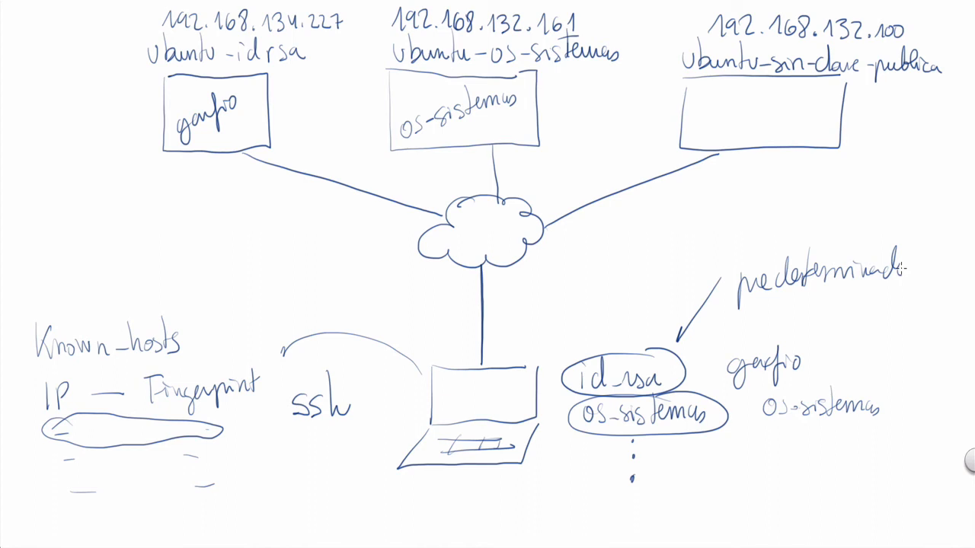
mouse_move(459, 507)
left_mouse_down()
mouse_move(463, 262)
mouse_move(223, 106)
left_mouse_up()
key("super+Tab")
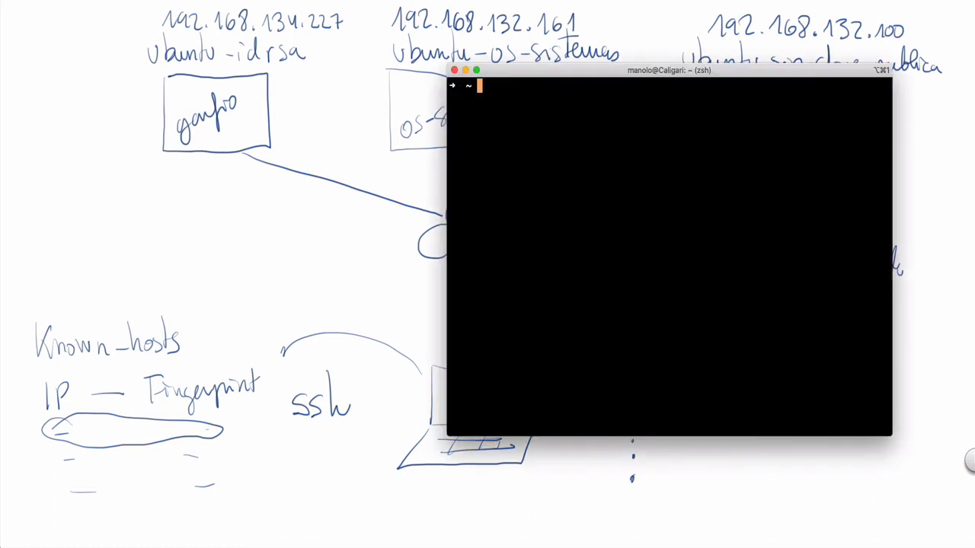
type("ssh ubuntu@")
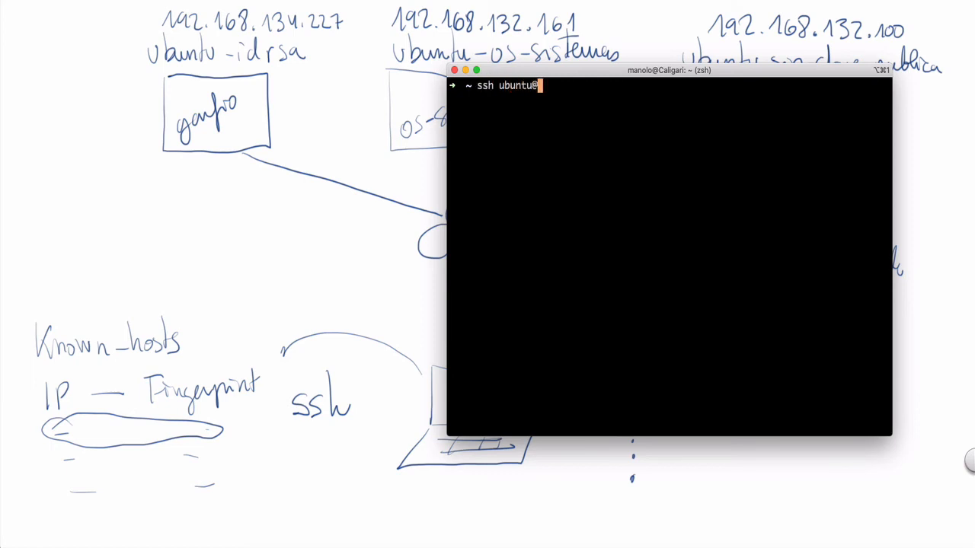
type("192.168.132.1")
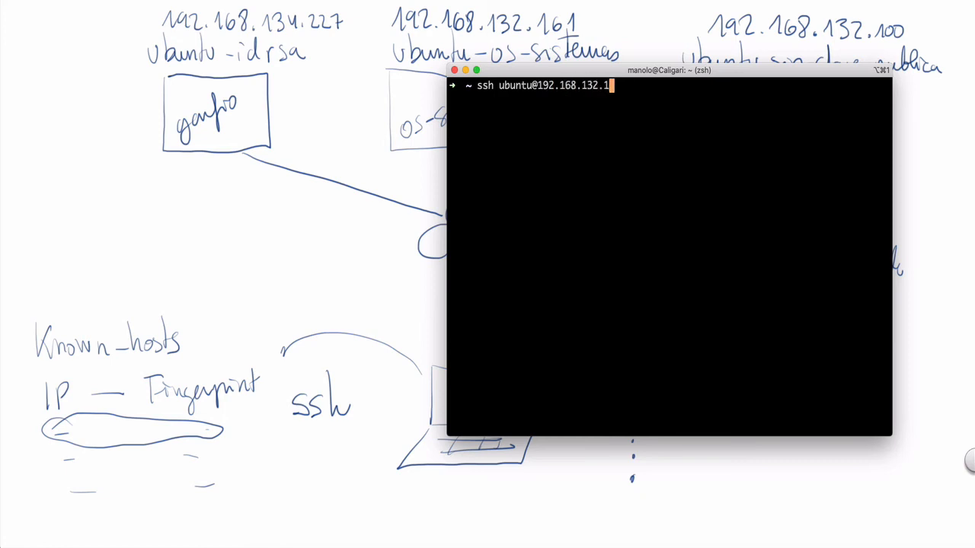
type("61")
key("Return")
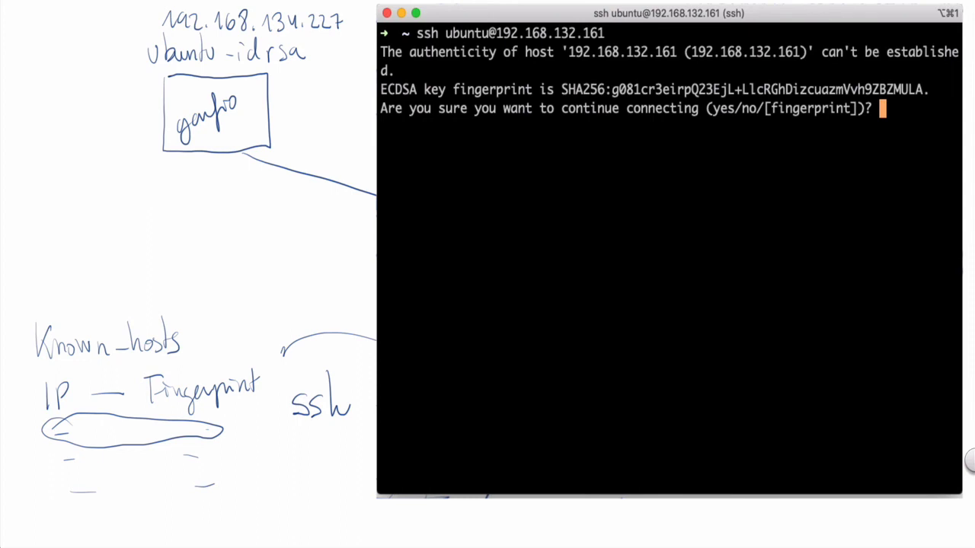
type("yes")
key("Return")
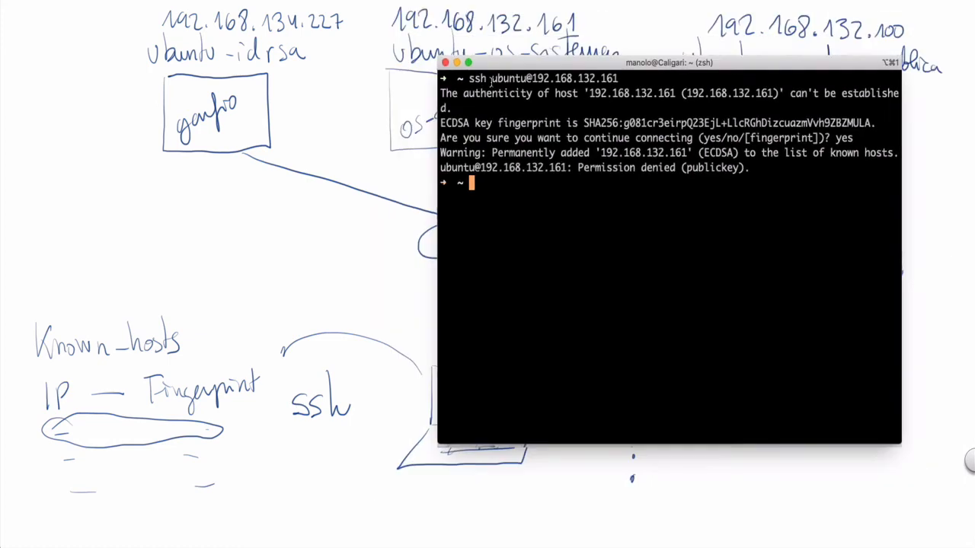
On the whiteboard, draw arrows pointing to os-sistemas inside the ubuntu-os-sistemas box and to the laptop's os-sistemas key.
key("super+Tab")
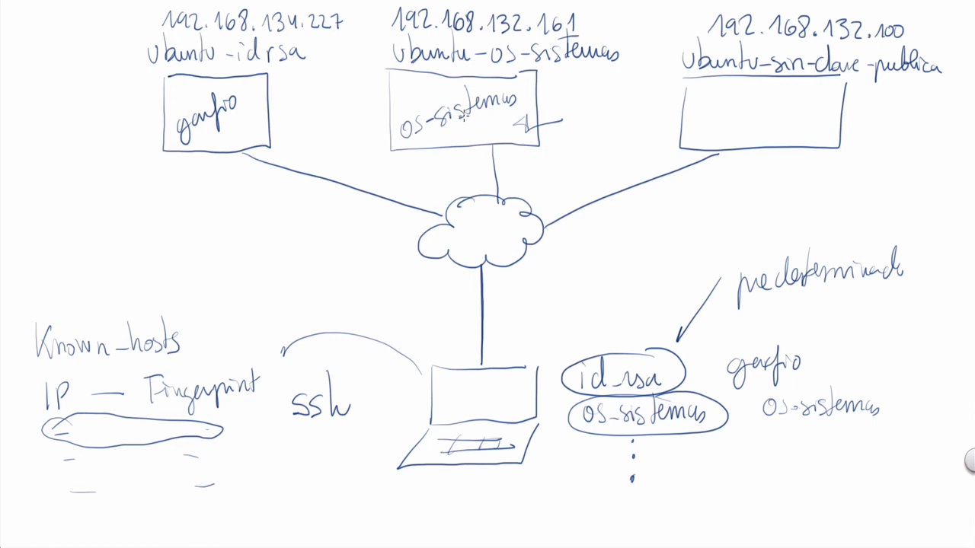
mouse_move(684, 451)
left_mouse_down()
mouse_move(701, 450)
mouse_move(691, 500)
left_mouse_up()
mouse_move(490, 140)
left_mouse_down()
mouse_move(515, 143)
mouse_move(528, 190)
left_mouse_up()
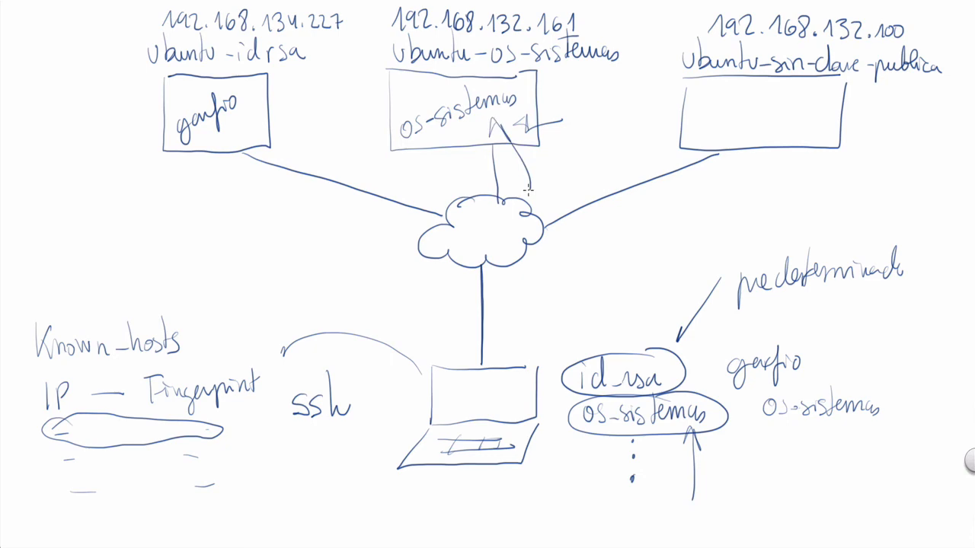
key("super+Tab")
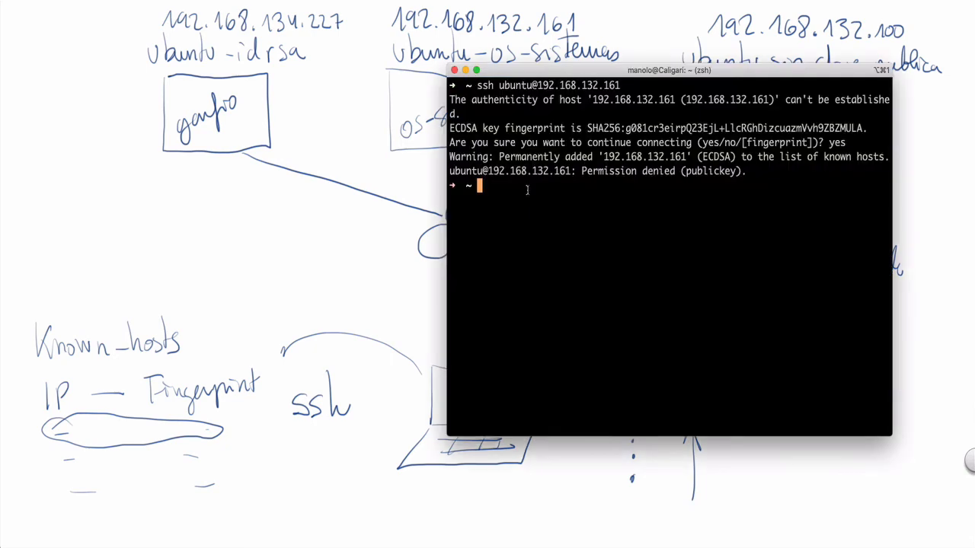
key("Up")
key("Left")
key("Left")
key("Left")
key("Left")
key("Left")
key("Left")
key("Left")
key("Left")
key("Left")
key("Left")
key("Left")
key("Left")
key("Left")
key("Left")
key("Left")
key("Left")
key("Left")
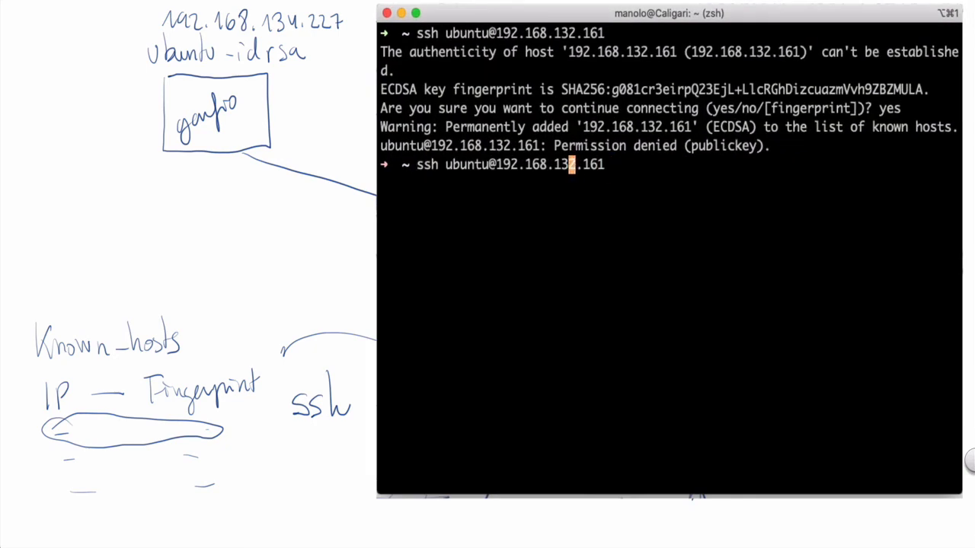
key("Left")
key("Left")
key("Left")
key("Left")
key("Left")
key("Left")
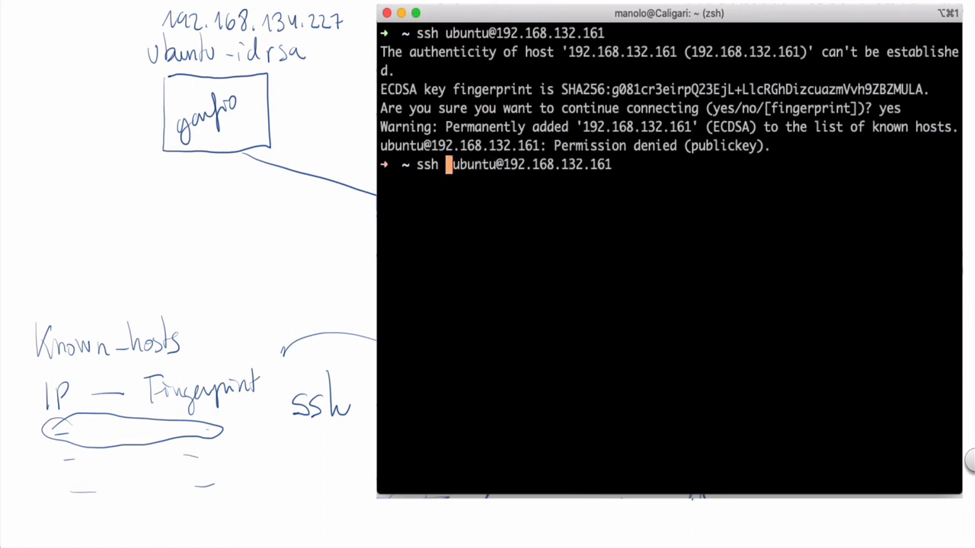
key("Left")
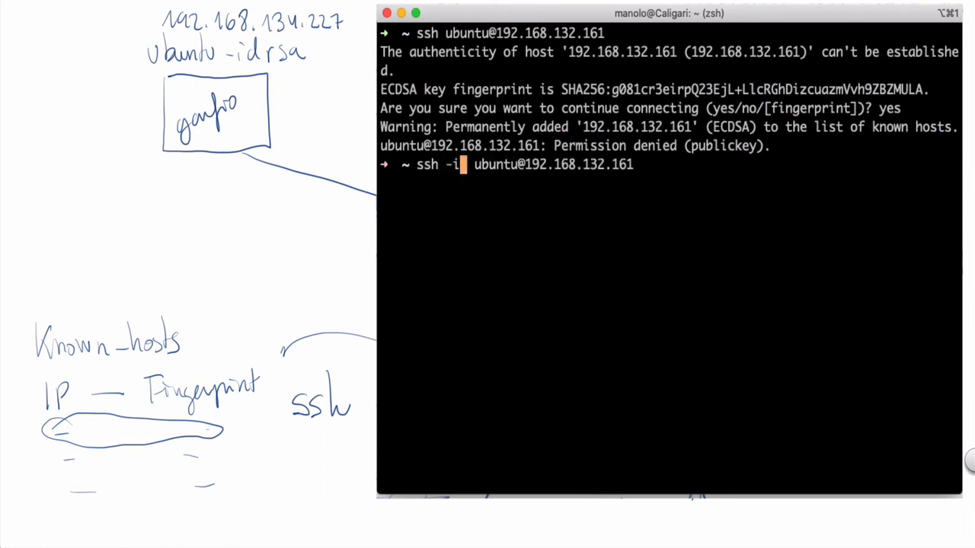
type(".ssh/o")
key("Tab")
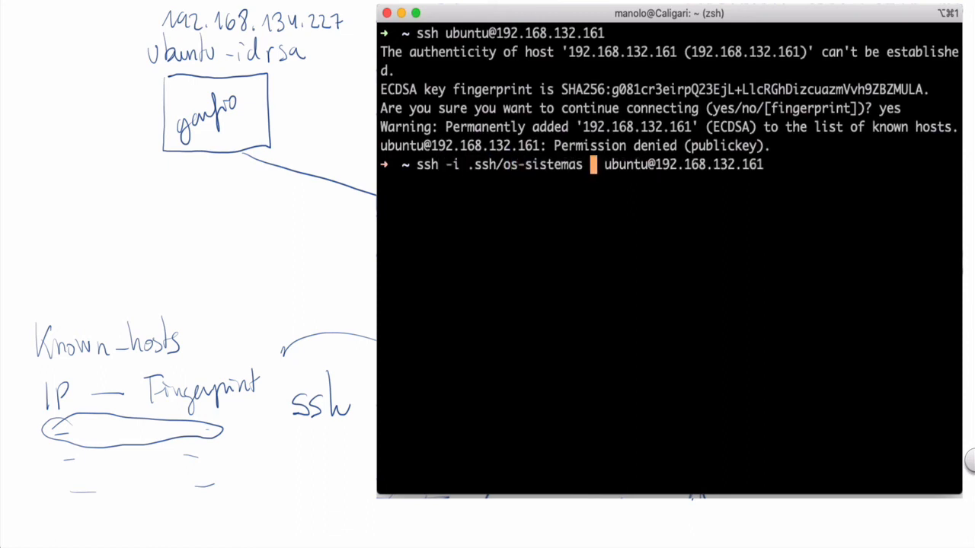
key("Return")
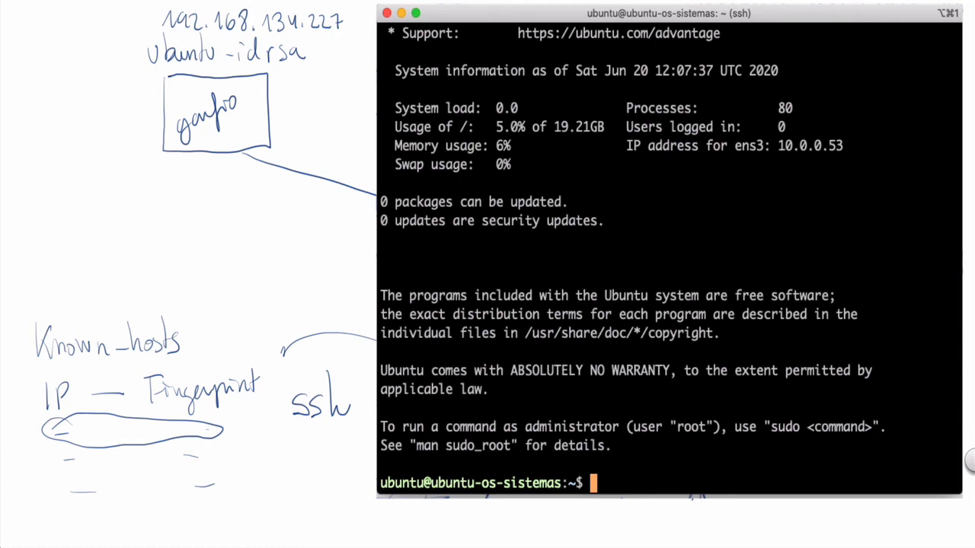
type("exit")
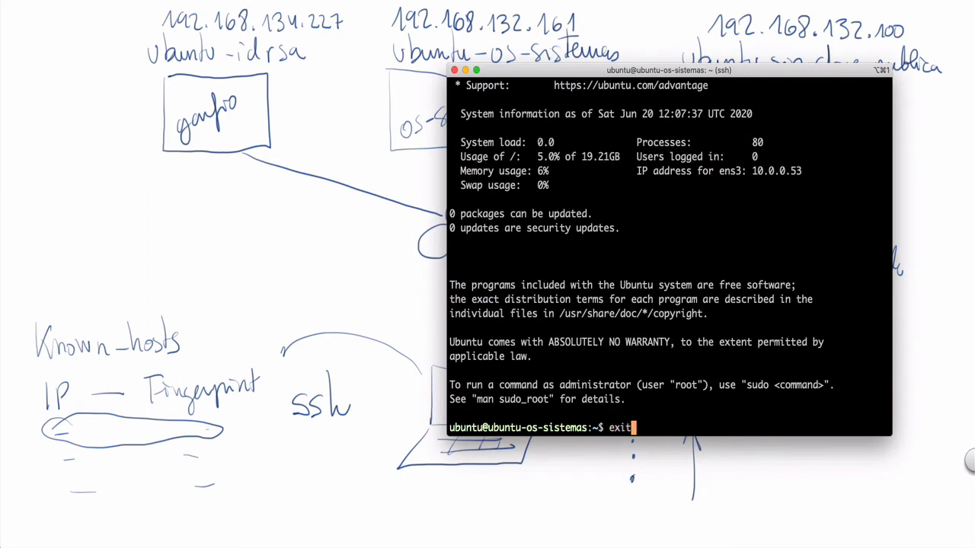
key("Return")
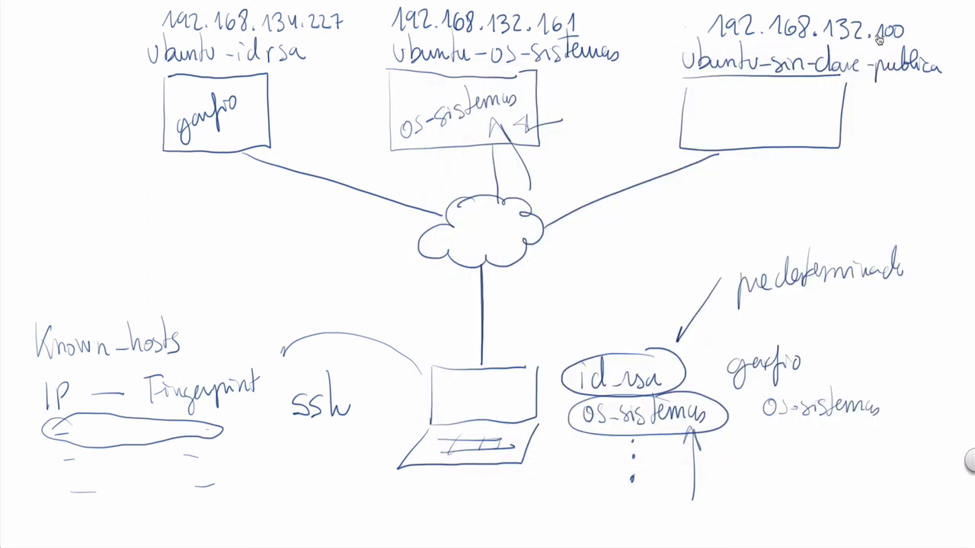
key("Up")
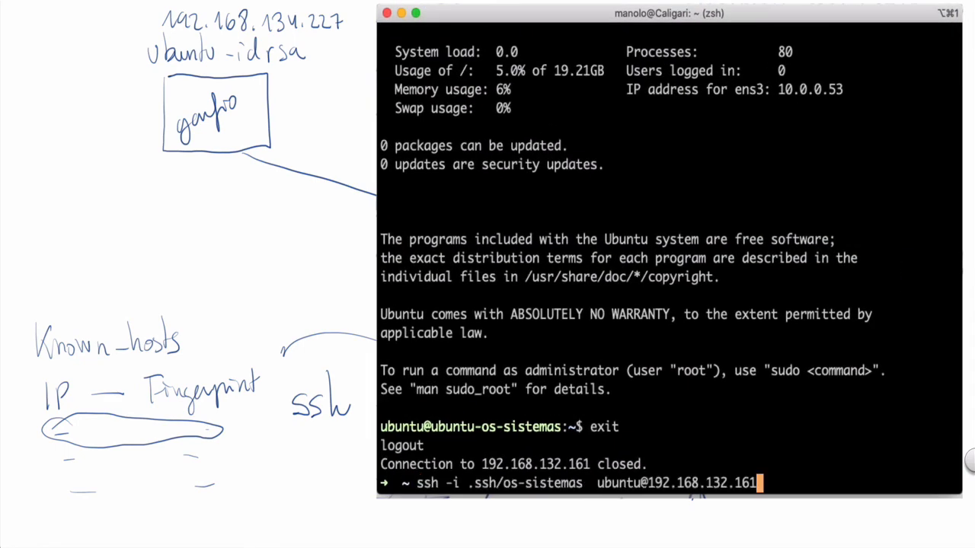
key("BackSpace")
key("BackSpace")
key("BackSpace")
type("100")
key("Return")
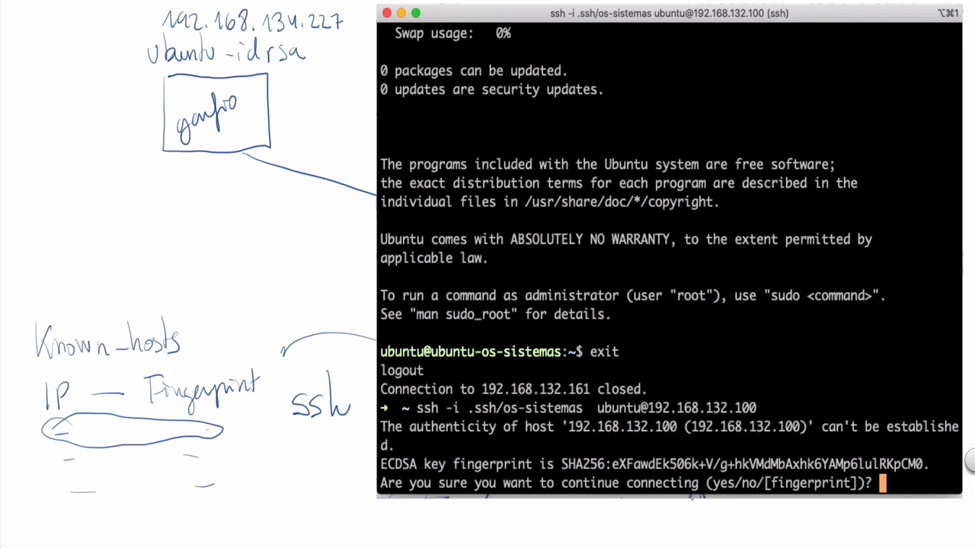
type("yes")
key("Return")
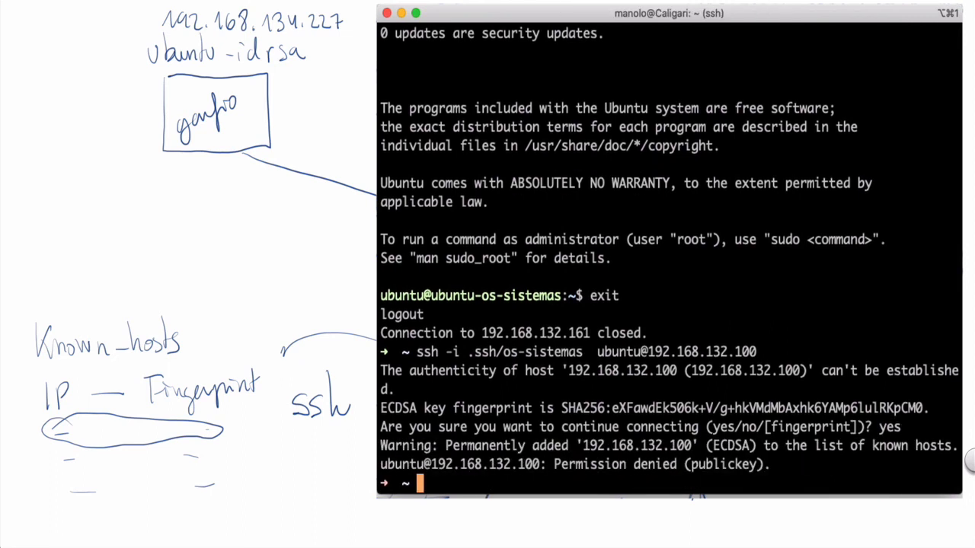
type("exit")
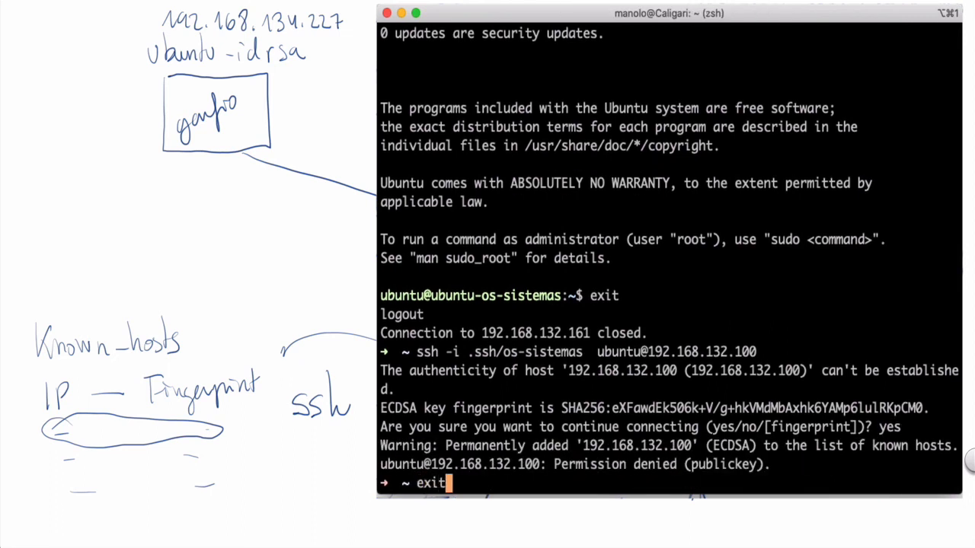
key("BackSpace")
key("BackSpace")
key("BackSpace")
key("BackSpace")
key("Up")
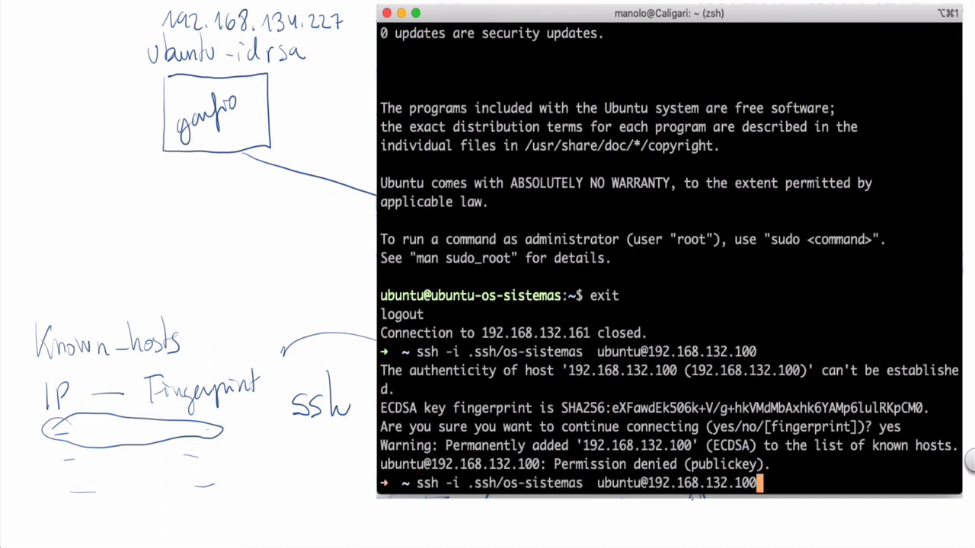
key("Left")
key("Left")
key("Left")
key("Left")
key("Left")
key("Left")
key("Left")
key("Left")
key("Left")
key("Left")
key("Left")
key("Left")
key("Left")
key("Left")
key("Left")
key("Left")
key("Left")
key("Left")
key("Left")
key("Left")
key("Left")
key("Left")
key("Left")
key("Left")
key("BackSpace")
key("BackSpace")
key("BackSpace")
key("BackSpace")
key("BackSpace")
key("BackSpace")
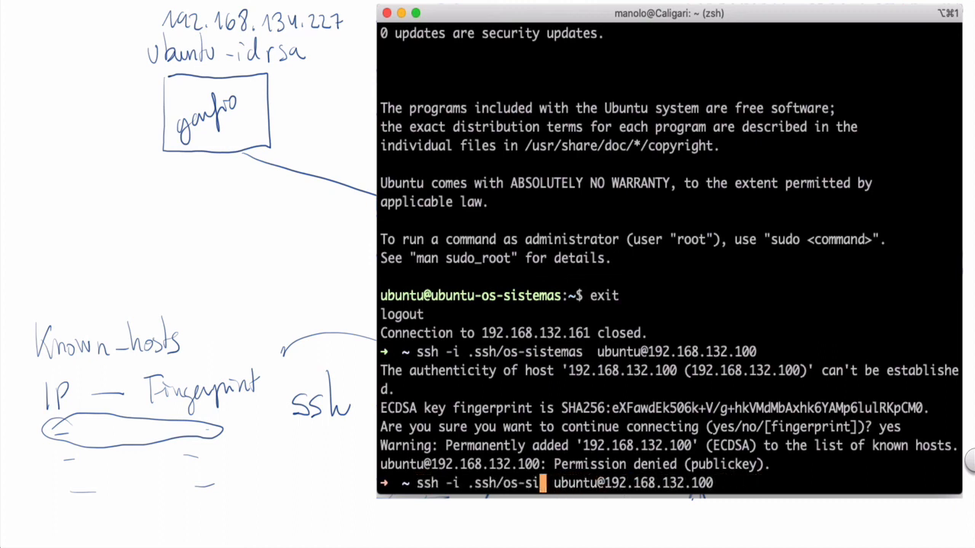
key("BackSpace")
key("BackSpace")
key("BackSpace")
key("BackSpace")
key("BackSpace")
key("BackSpace")
key("BackSpace")
key("BackSpace")
key("BackSpace")
key("BackSpace")
key("BackSpace")
key("BackSpace")
key("BackSpace")
key("Return")
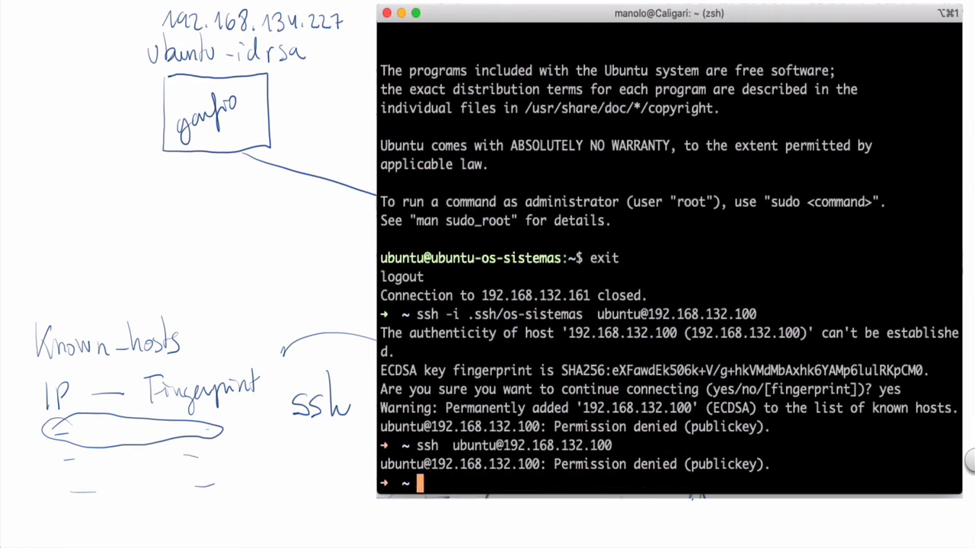
key("super+minus")
key("super+minus")
key("super+minus")
key("super+minus")
left_click(620, 39)
key("Up")
key("Up")
key("Up")
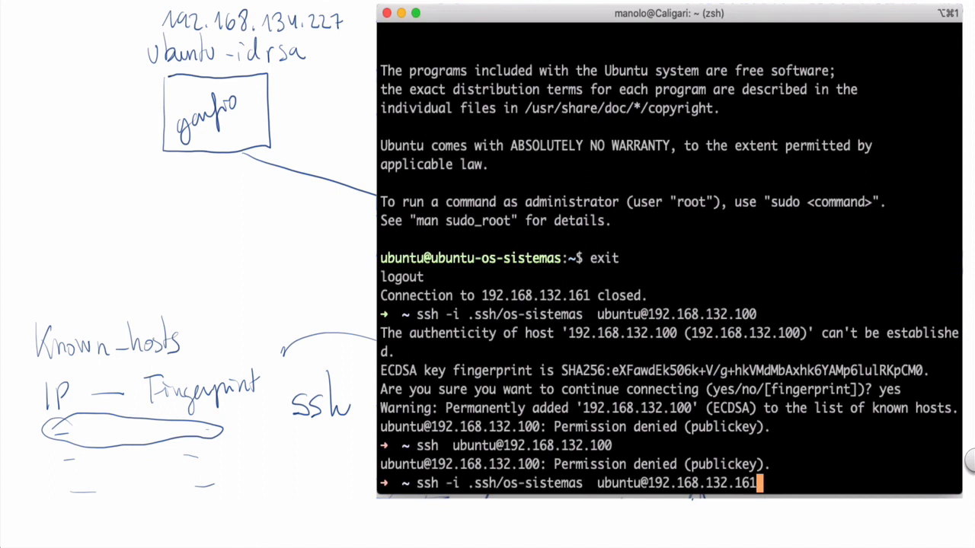
key("Return")
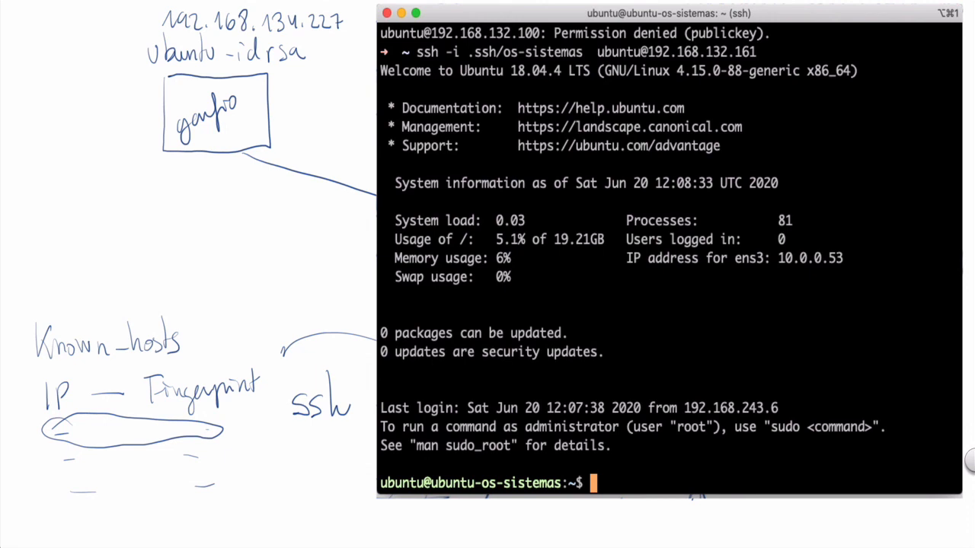
On the remote instance, display .ssh/authorized_keys with cat and highlight the entire injected public key.
type("cat .ssh/")
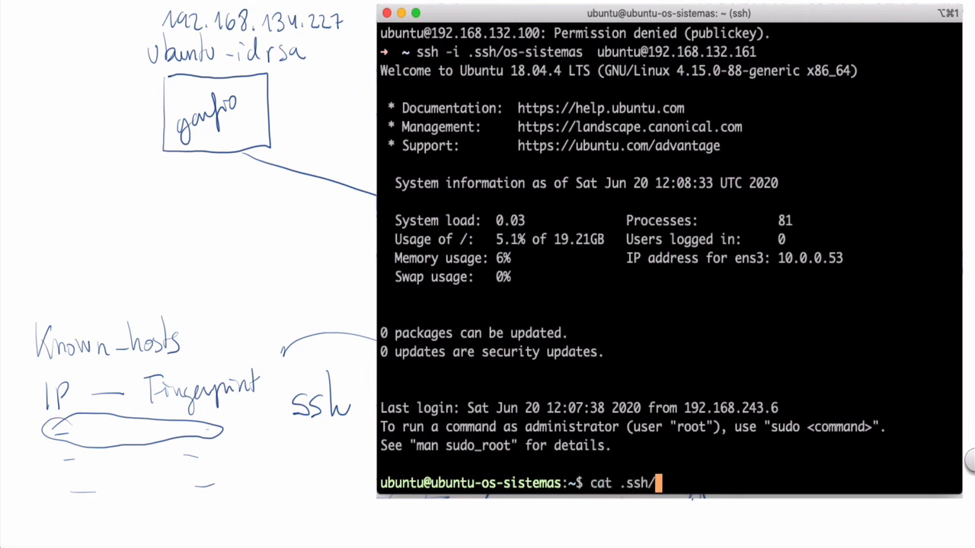
type("a")
key("Tab")
key("Return")
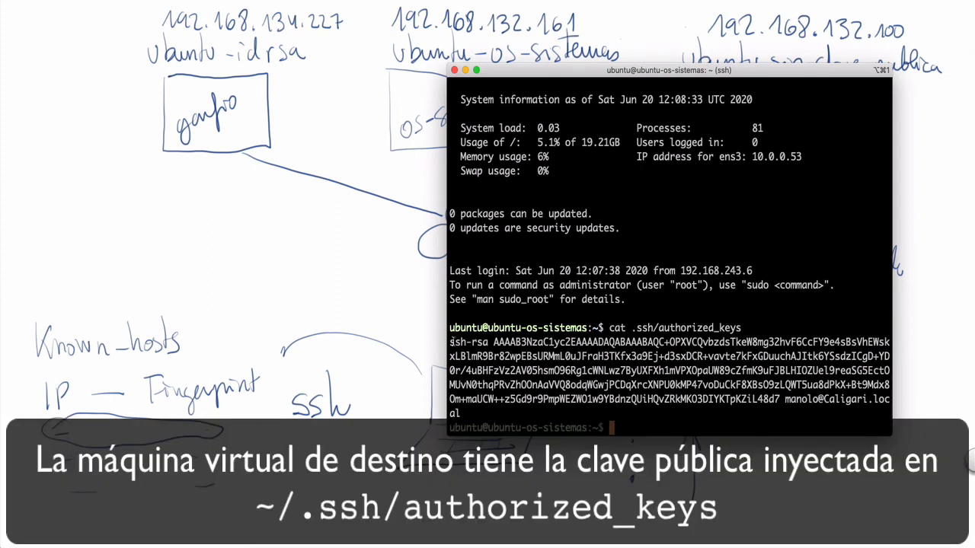
left_click_drag(450, 342, 461, 414)
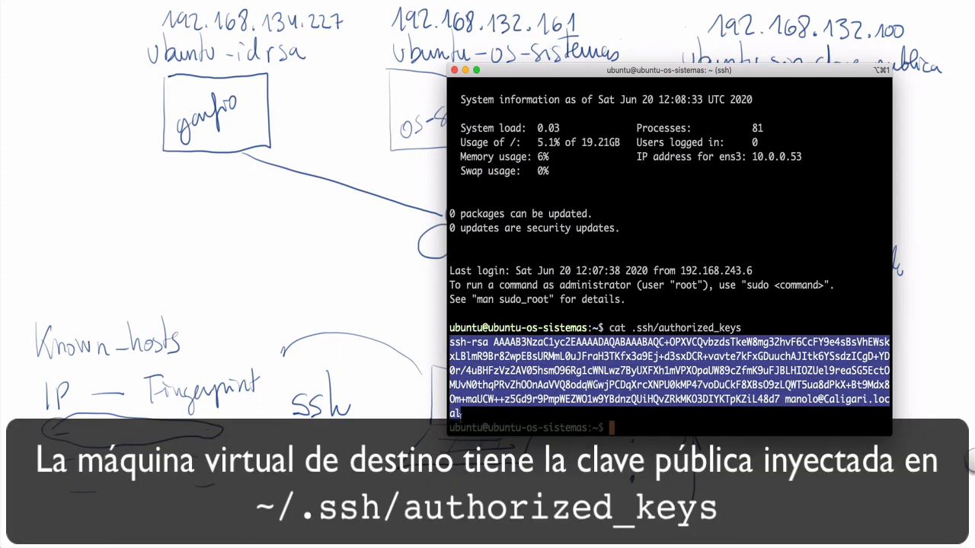